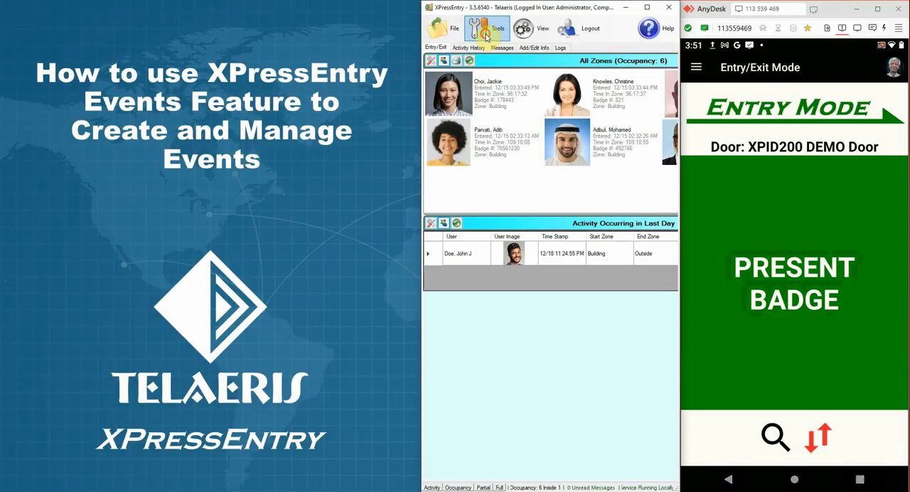
Step: Enable Events as a main XPressEntry function in the general settings, save, and put the settings window away
left_click(486, 35)
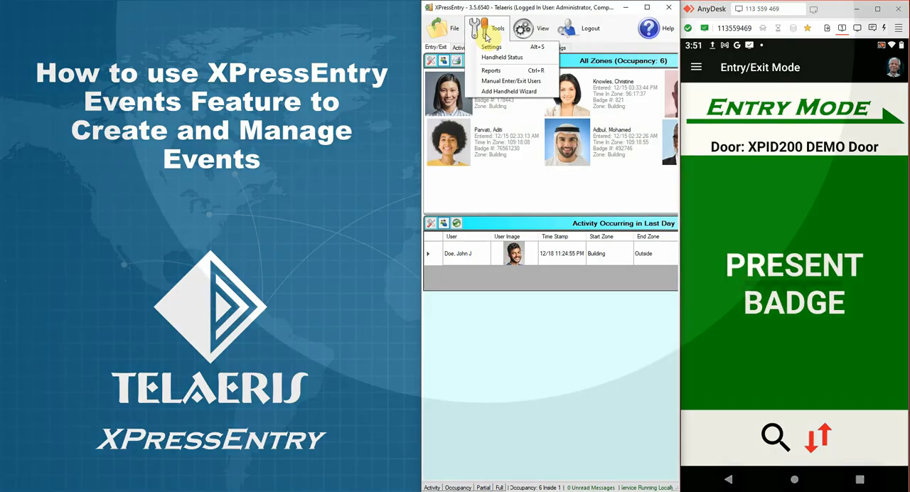
left_click(489, 48)
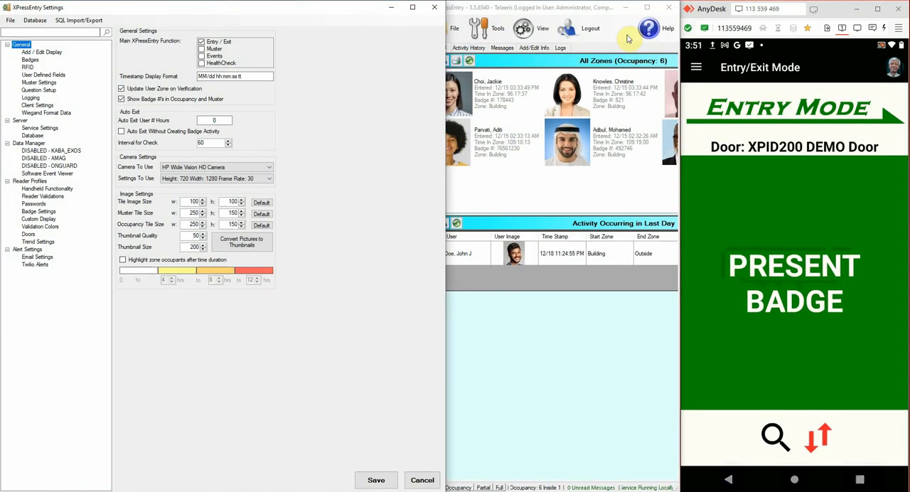
left_click(627, 39)
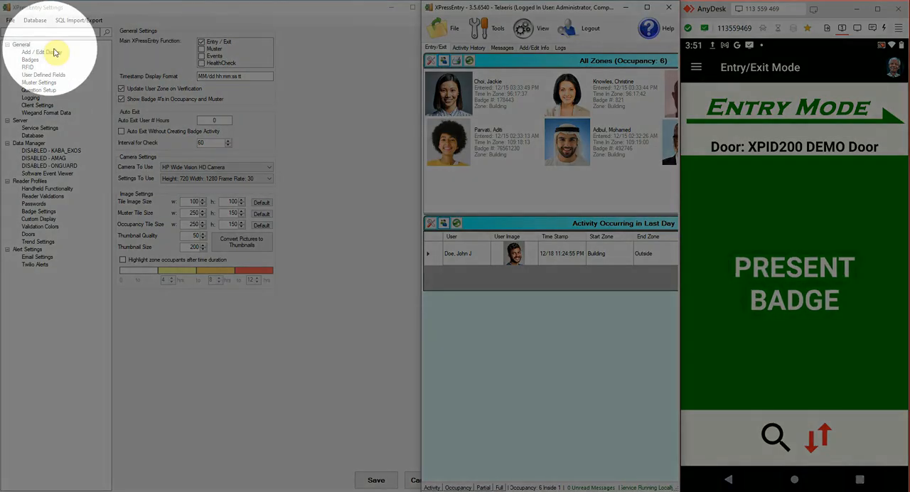
left_click(23, 46)
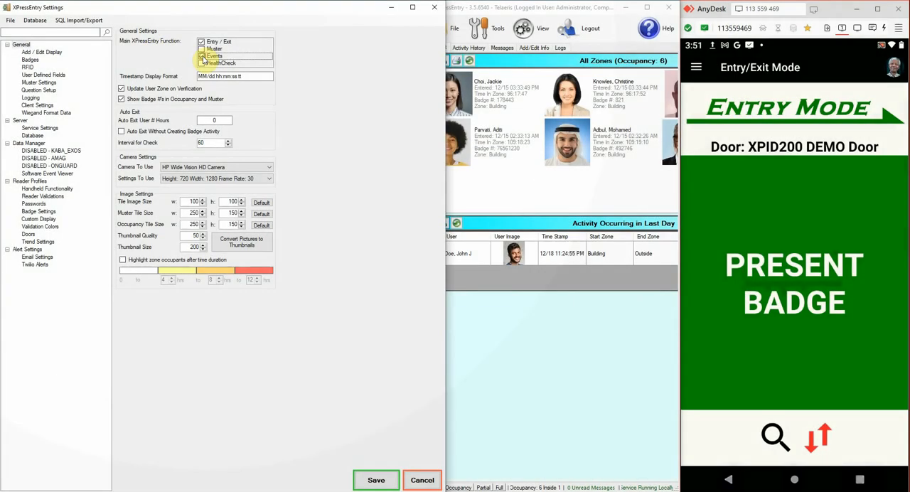
left_click(202, 56)
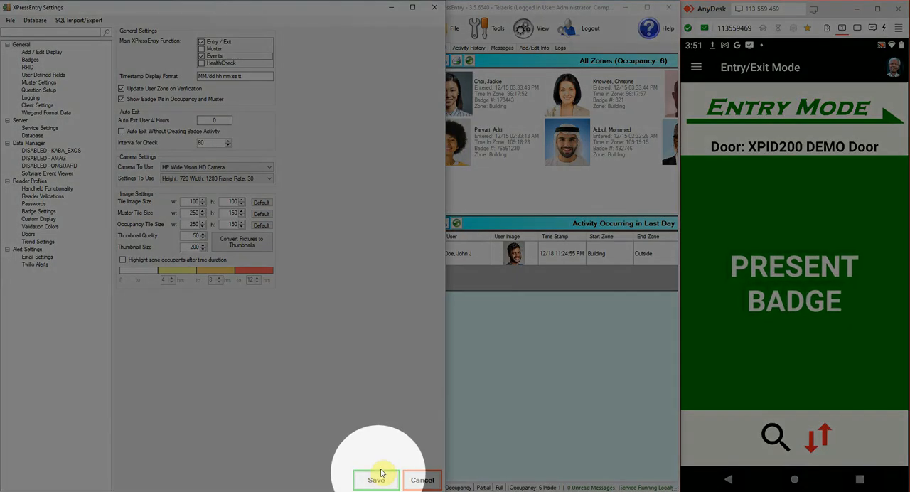
left_click(376, 479)
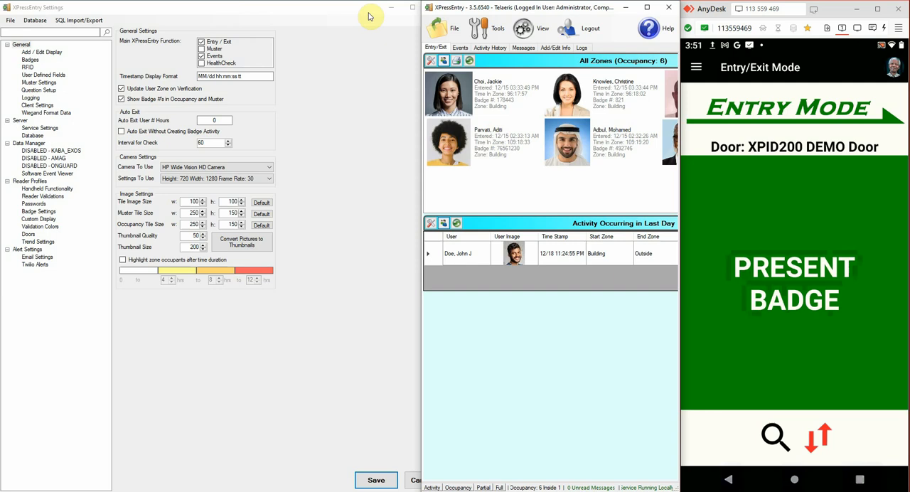
left_click(391, 8)
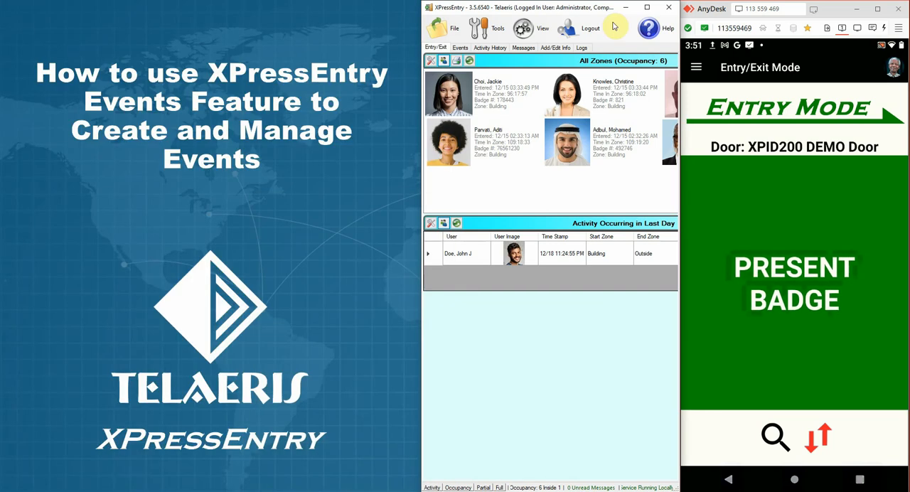
Step: Maximize the main window and open the Events view
left_click(646, 8)
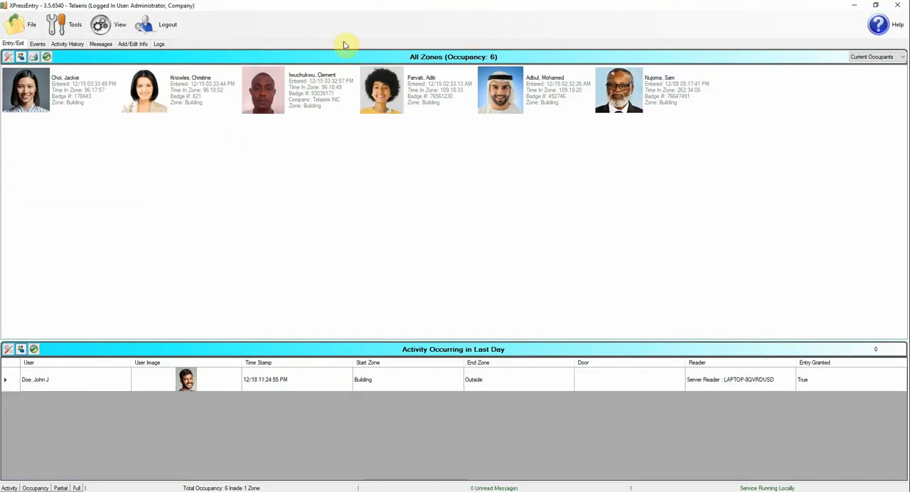
left_click(108, 141)
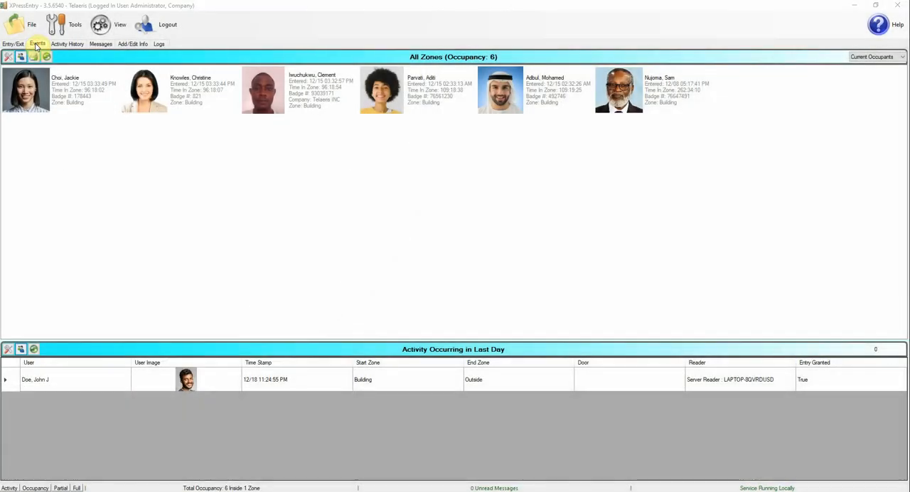
left_click(36, 43)
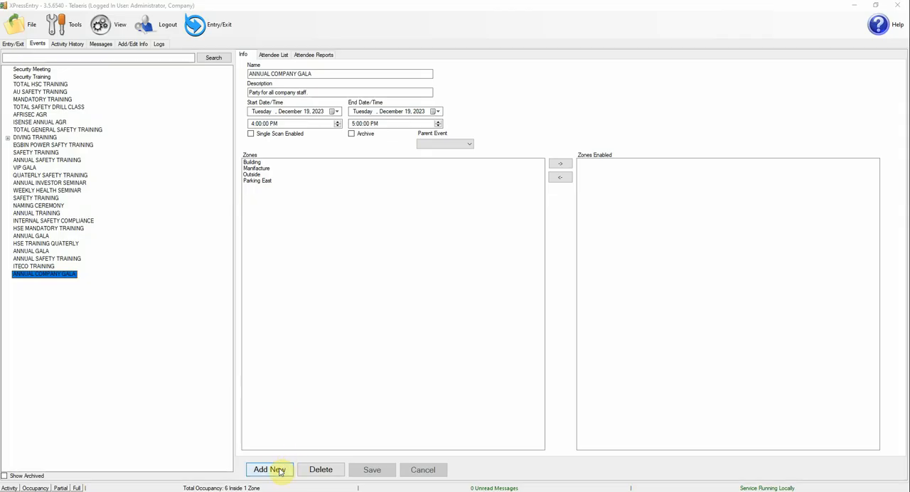
Step: Add a new event named CEO'S ANNUAL GALA
left_click(313, 431)
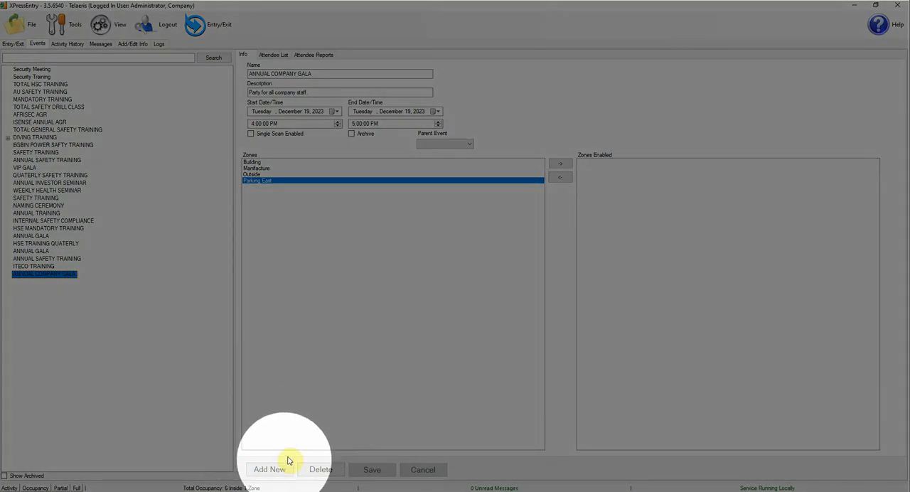
left_click(276, 470)
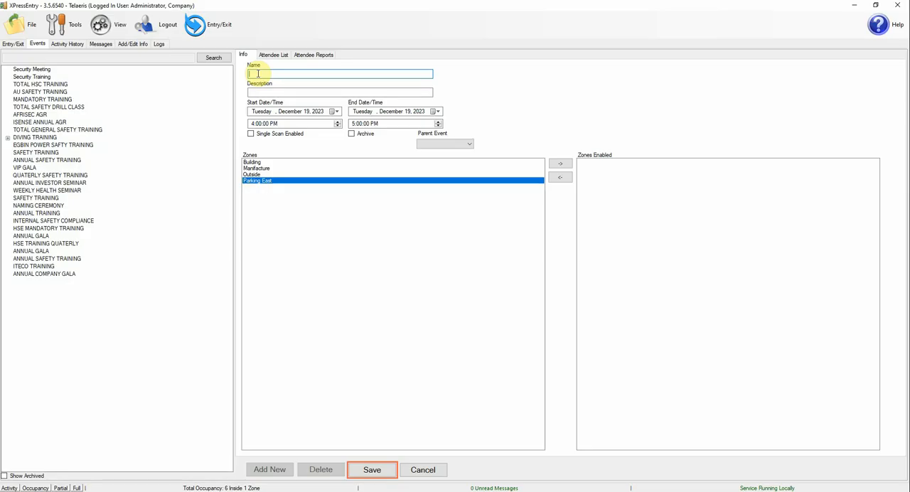
type("CEO'S ANNUAL GALA")
Step: Give the new event the description "Gala for all Executives" and save it
left_click(283, 93)
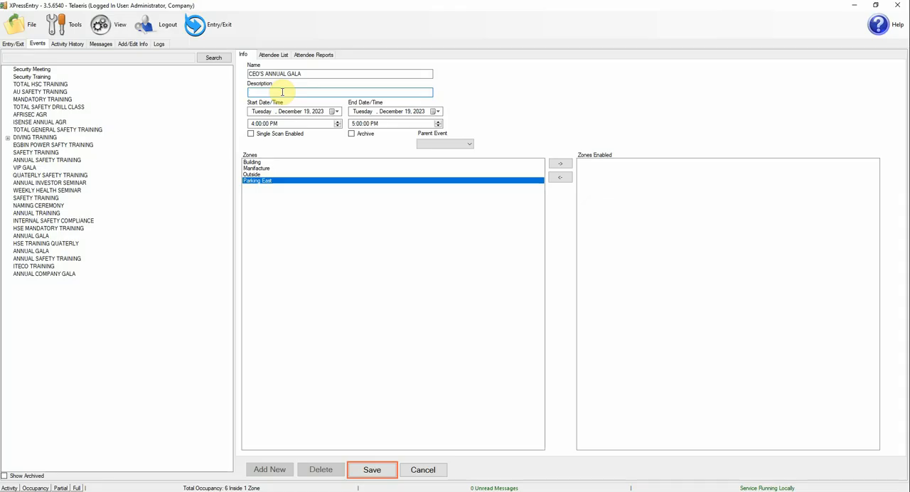
type("Gala fo")
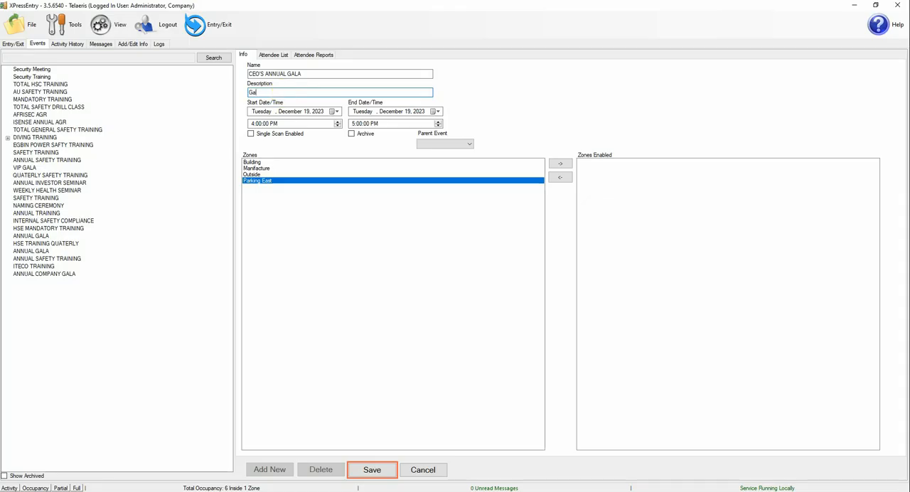
type("r all Executibves")
key("BackSpace")
key("BackSpace")
key("BackSpace")
type("ives")
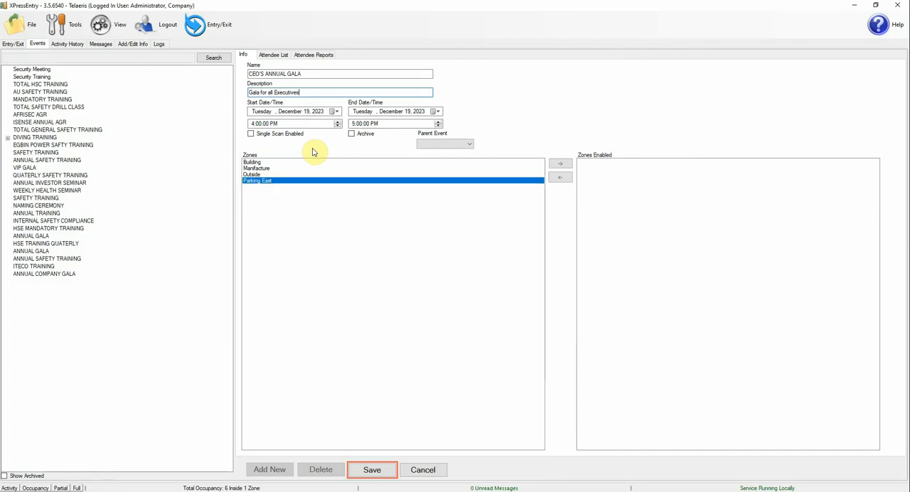
left_click(370, 472)
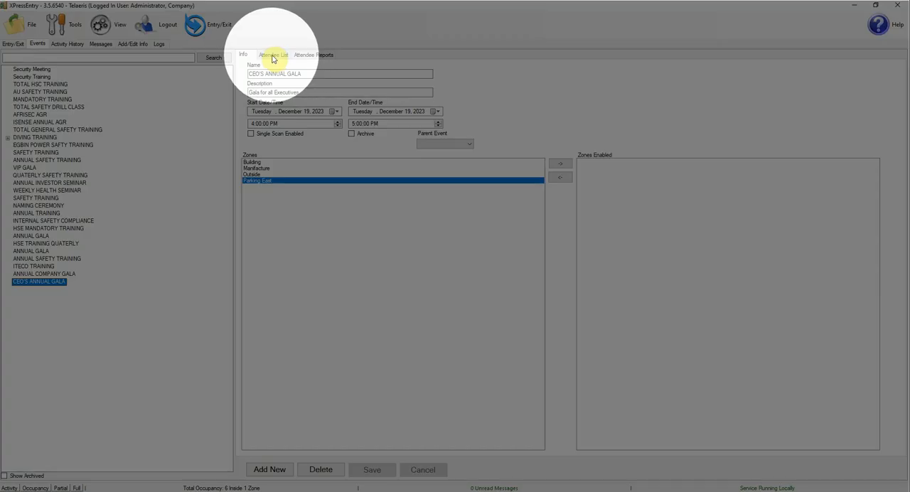
Step: Add the company Sample Company and the group All Access to the CEO'S ANNUAL GALA attendee list
left_click(274, 57)
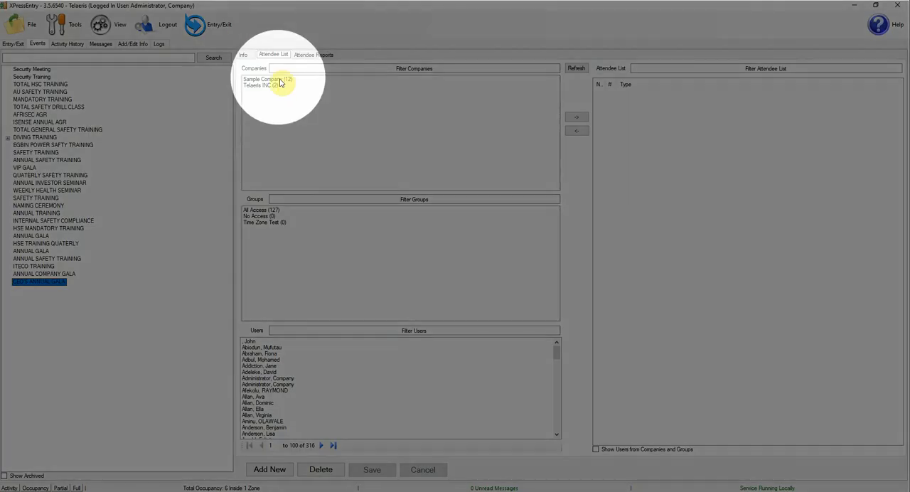
left_click(281, 79)
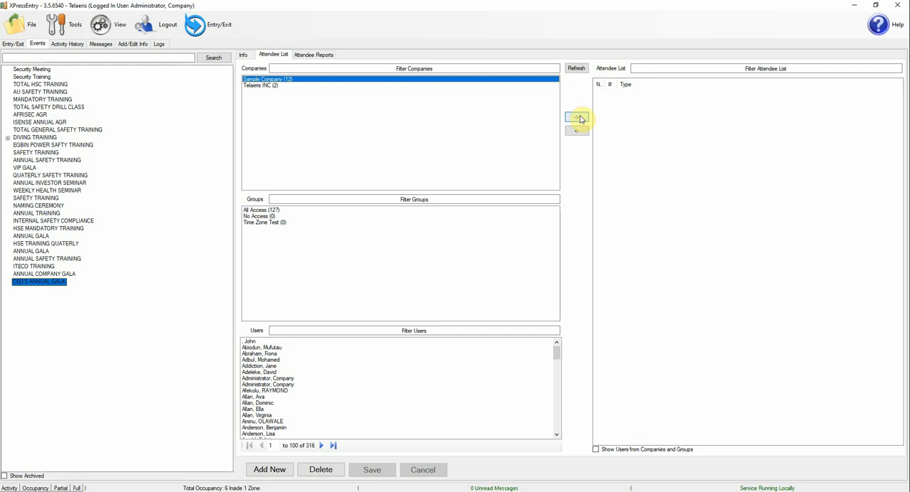
left_click(579, 118)
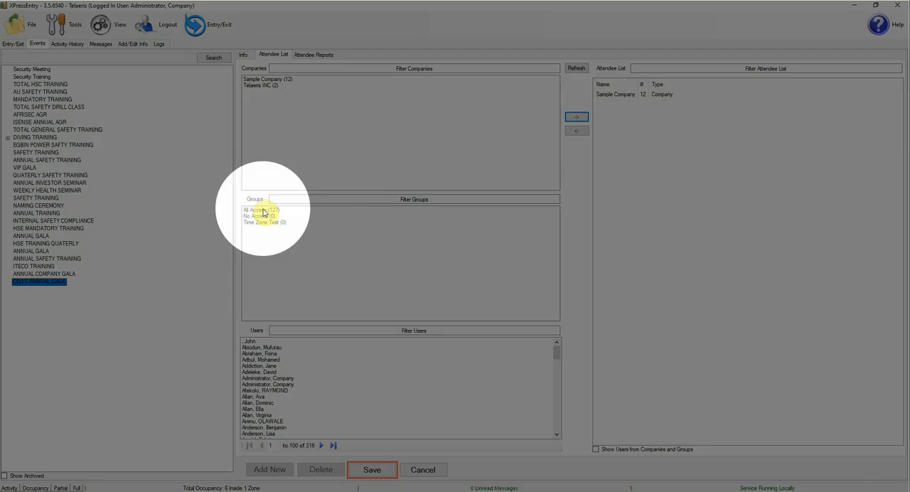
left_click(261, 210)
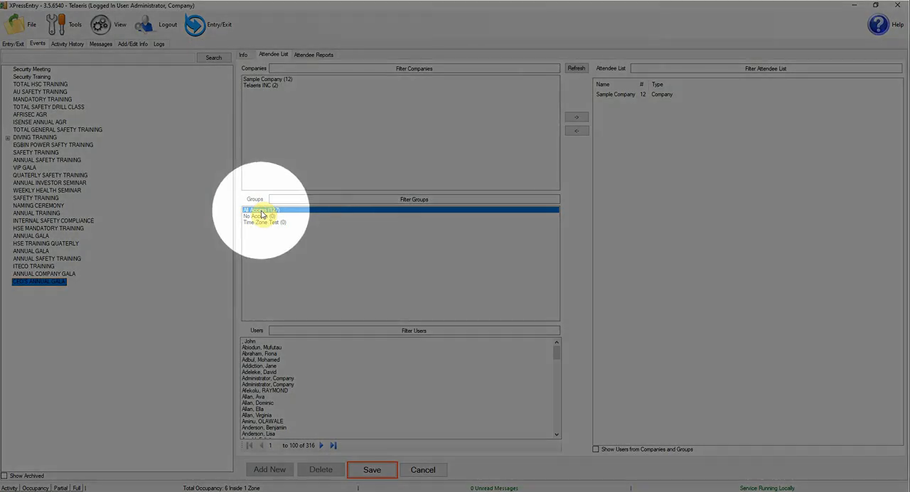
left_click(576, 118)
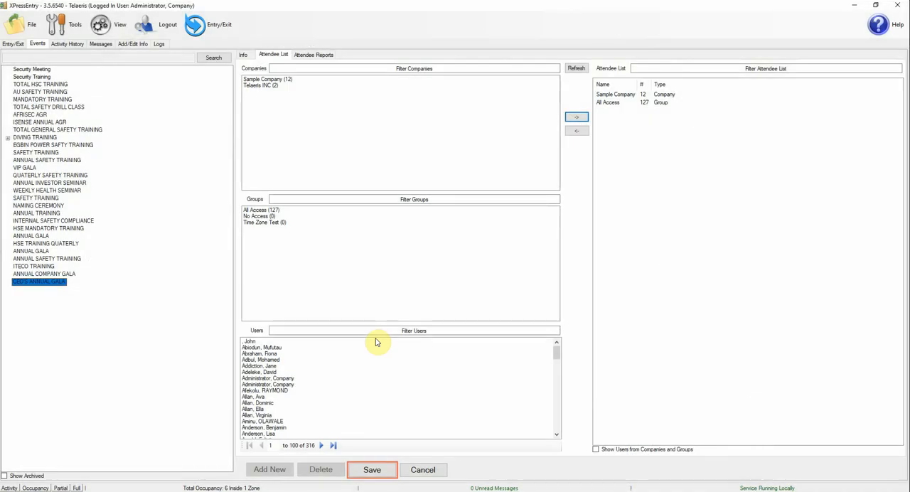
left_click(283, 392)
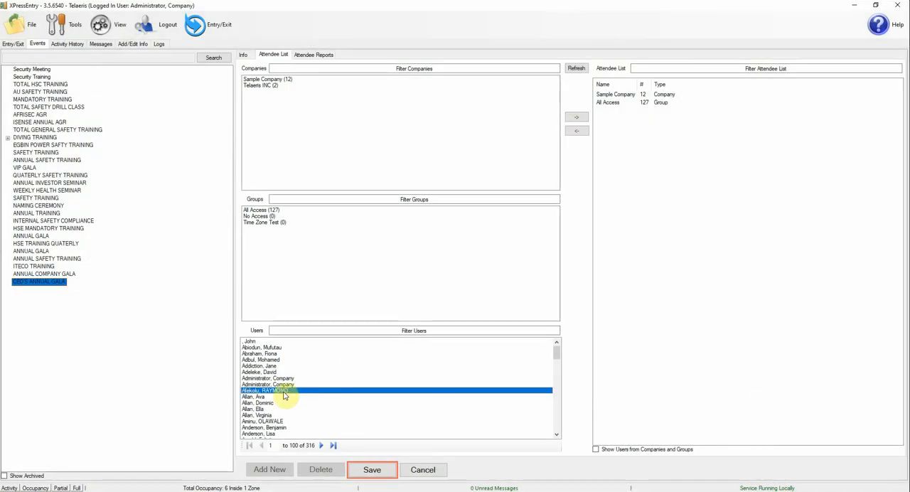
key("ctrl+a")
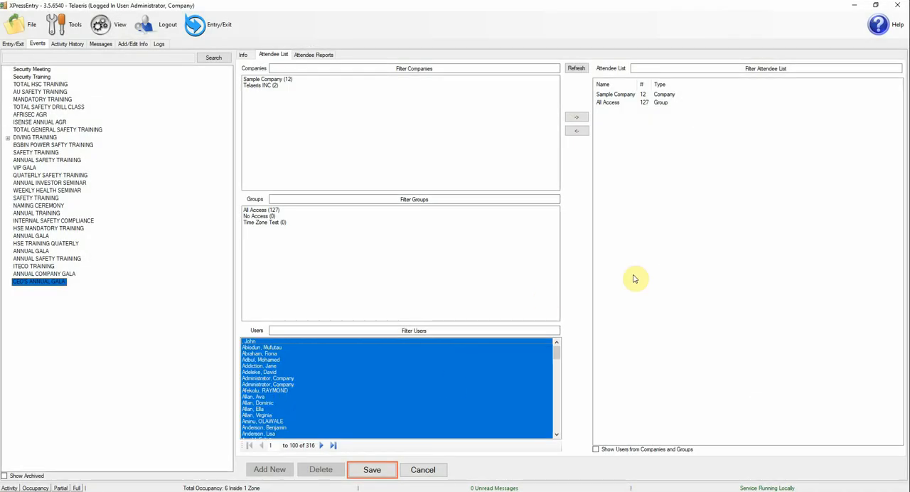
left_click(334, 392)
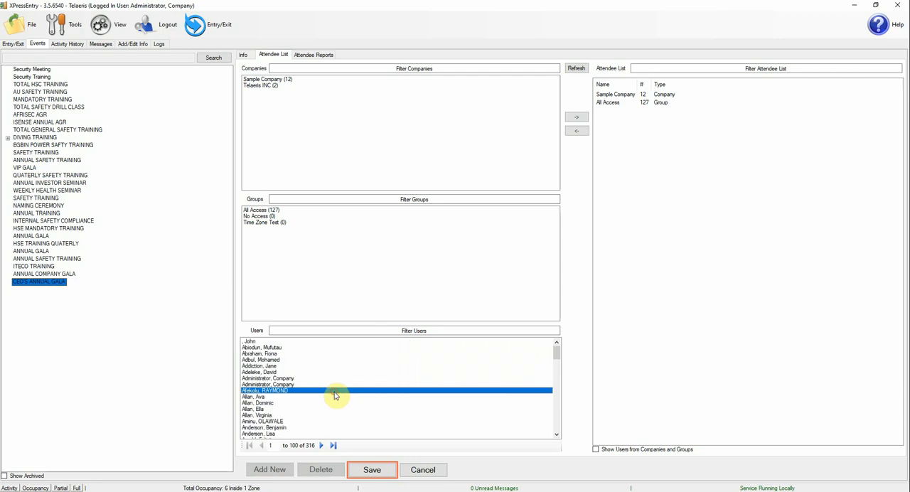
Step: Filter the users by the first attendee's name and add that individual user to the event's attendee list
left_click(336, 331)
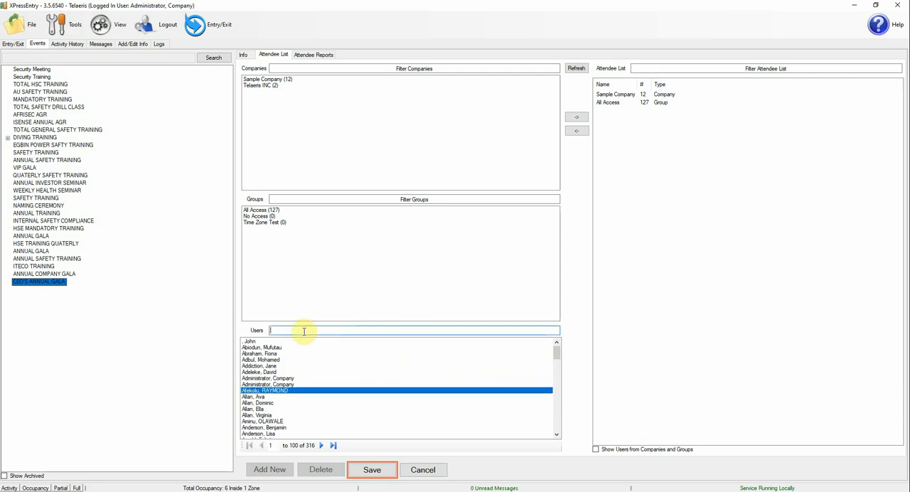
type("john doe")
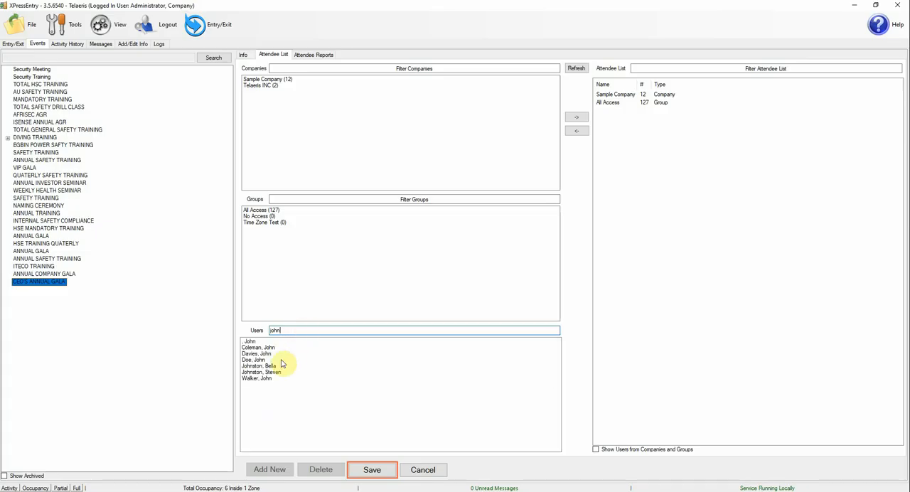
left_click(252, 360)
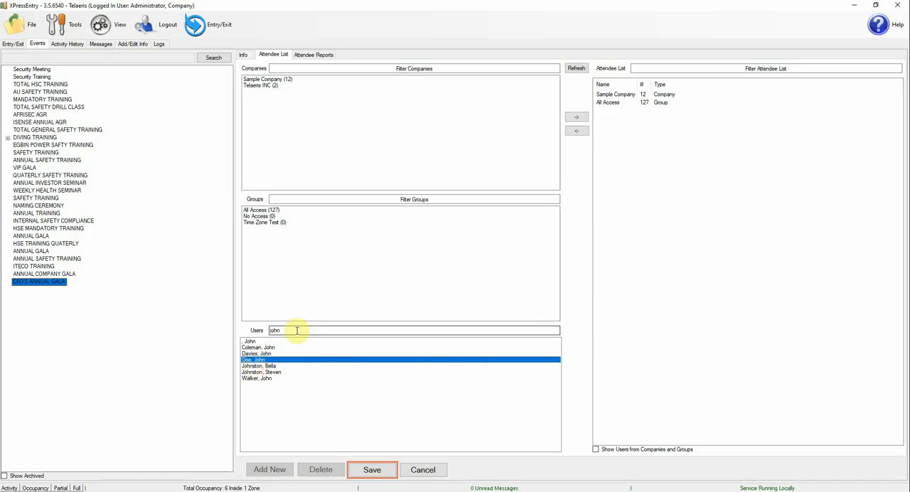
left_click(579, 117)
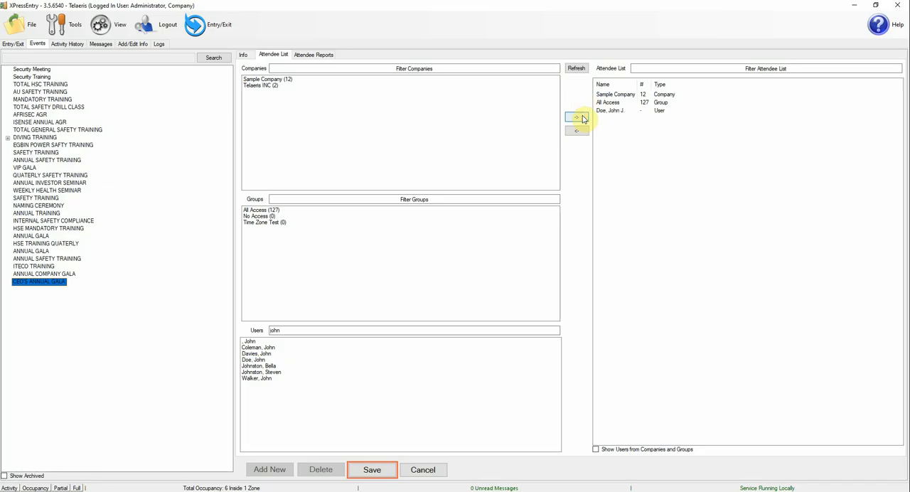
Step: Filter the users by a second attendee's first name, add that user to the attendee list, and save the event
double_click(286, 330)
type("clement")
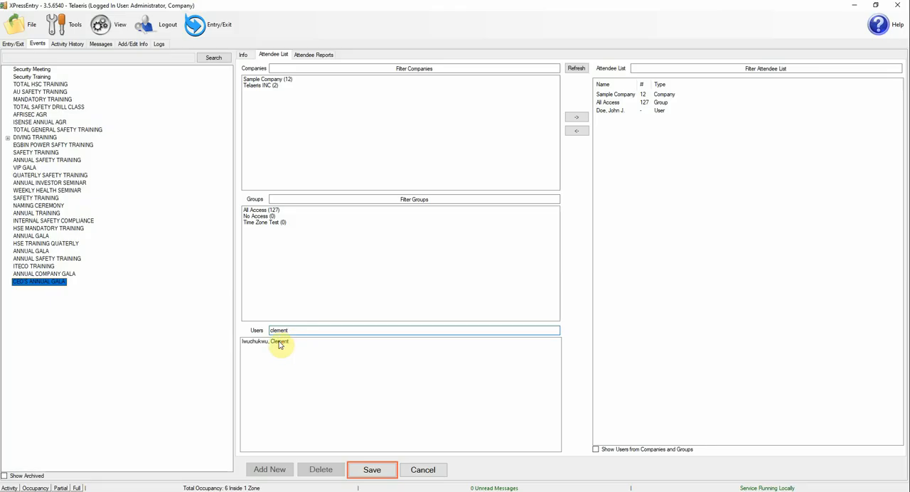
left_click(283, 342)
left_click(577, 117)
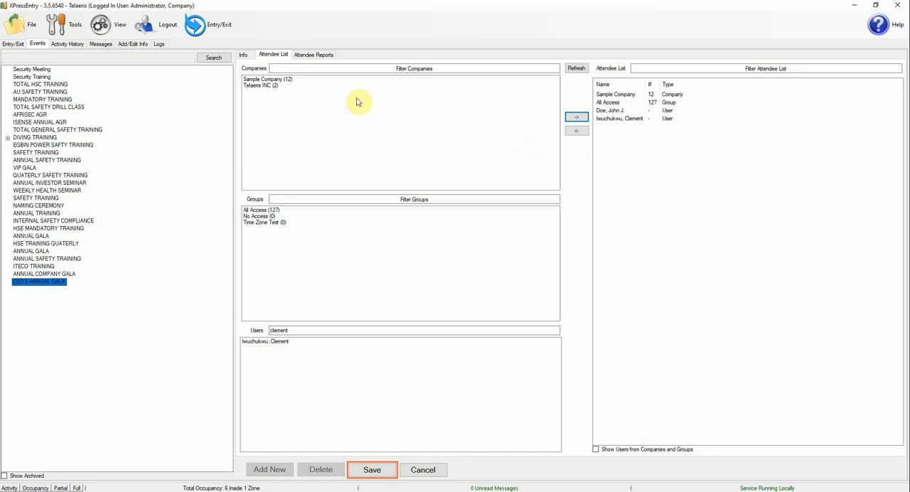
left_click(372, 470)
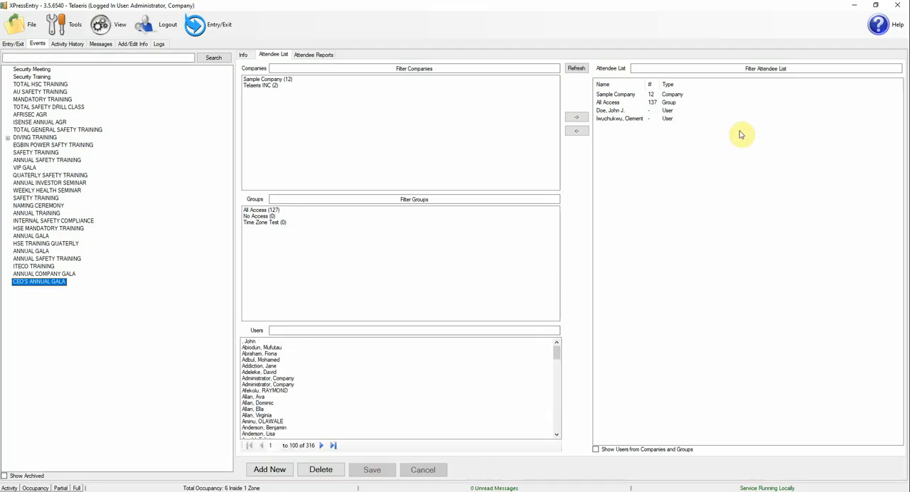
Step: Make sure ENABLE EVENTS is ticked in the Default reader profile's handheld functionality settings and save the settings
left_click(874, 6)
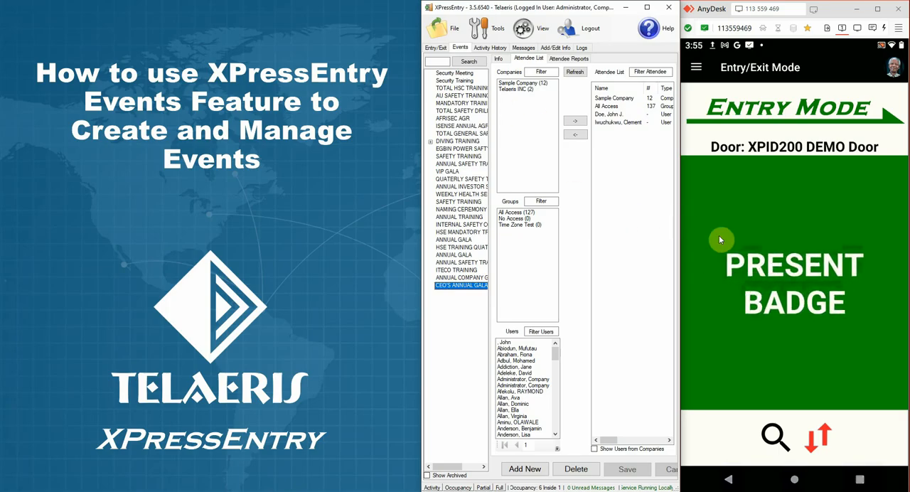
left_click(486, 40)
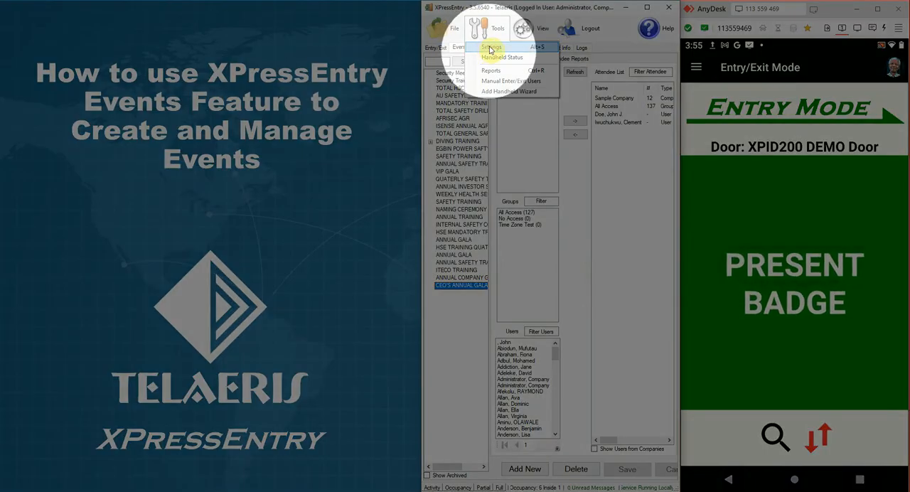
left_click(488, 49)
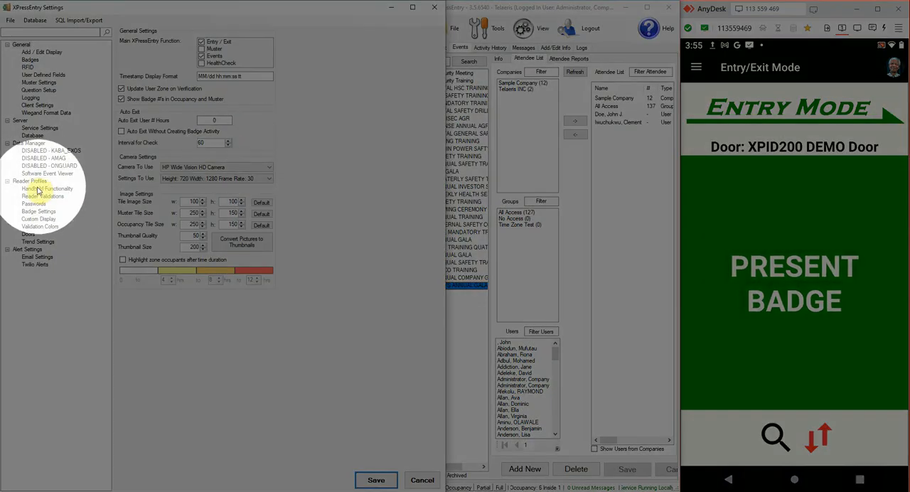
left_click(41, 189)
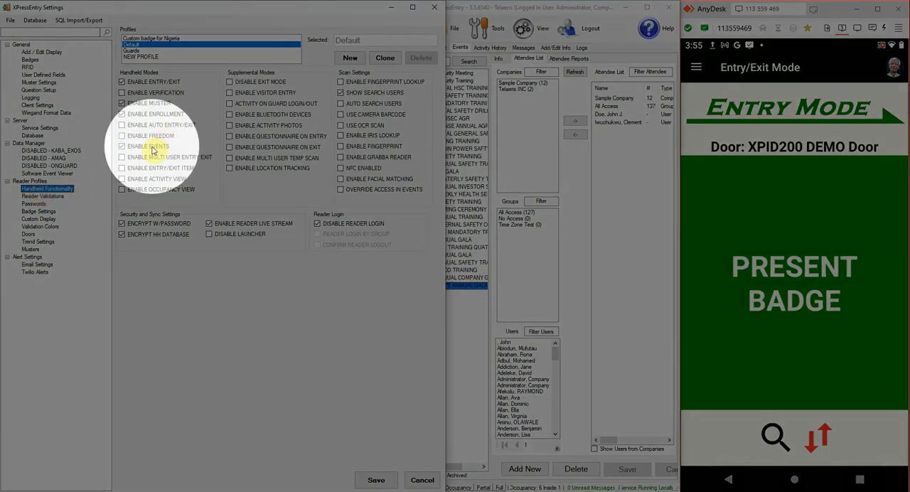
left_click(151, 147)
left_click(151, 147)
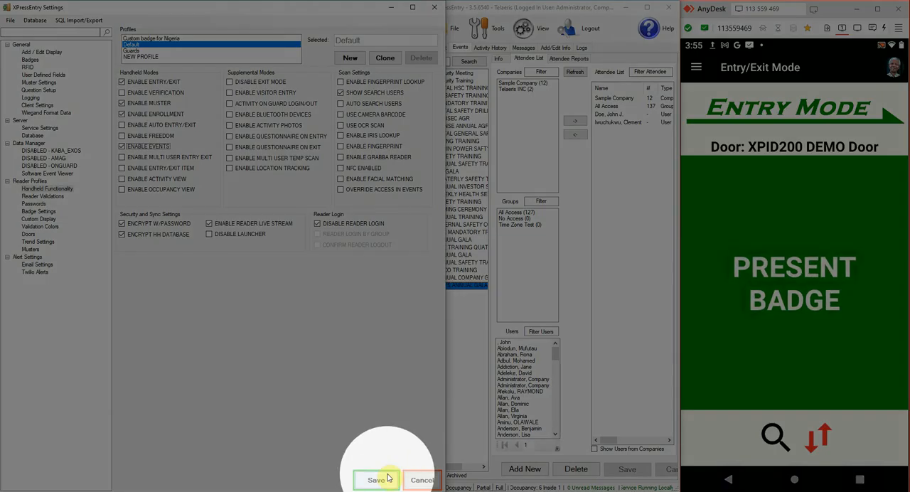
left_click(386, 478)
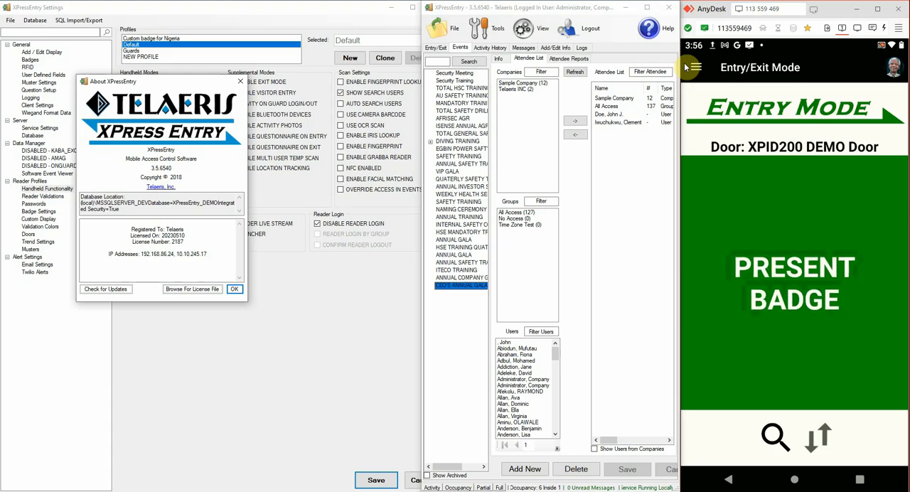
Step: In the AnyDesk session, sync the handheld reader in preparation for Events Mode, switch it to that mode and begin CEO'S ANNUAL GALA
left_click(819, 438)
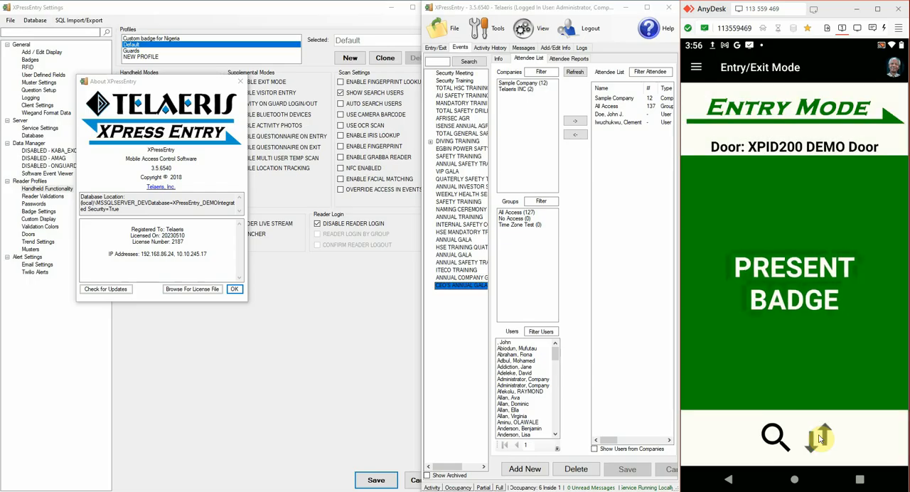
left_click(697, 68)
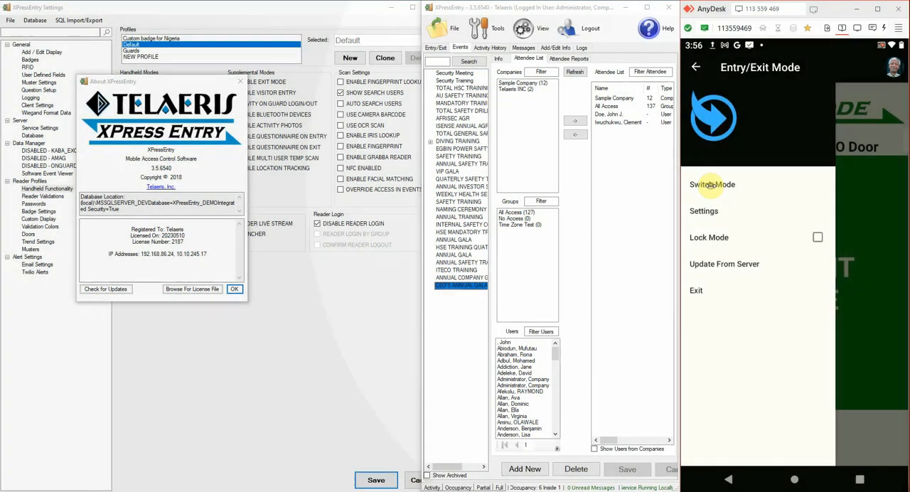
left_click(711, 184)
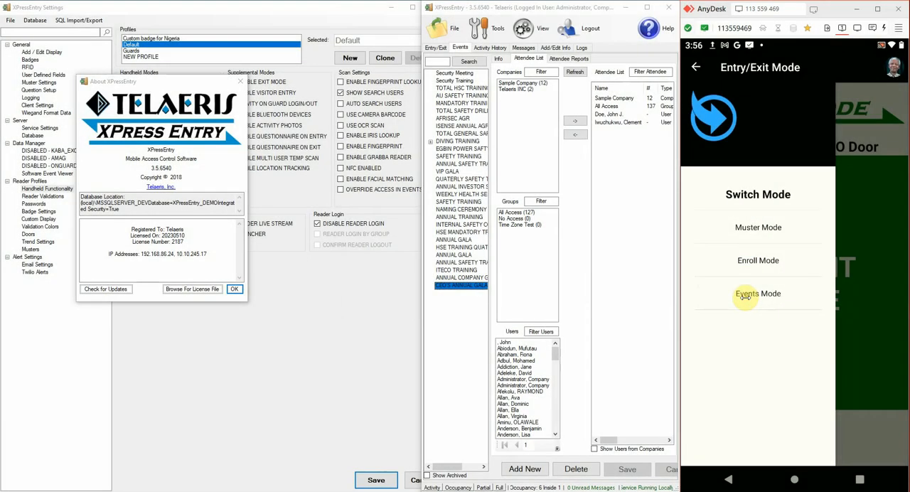
left_click(745, 296)
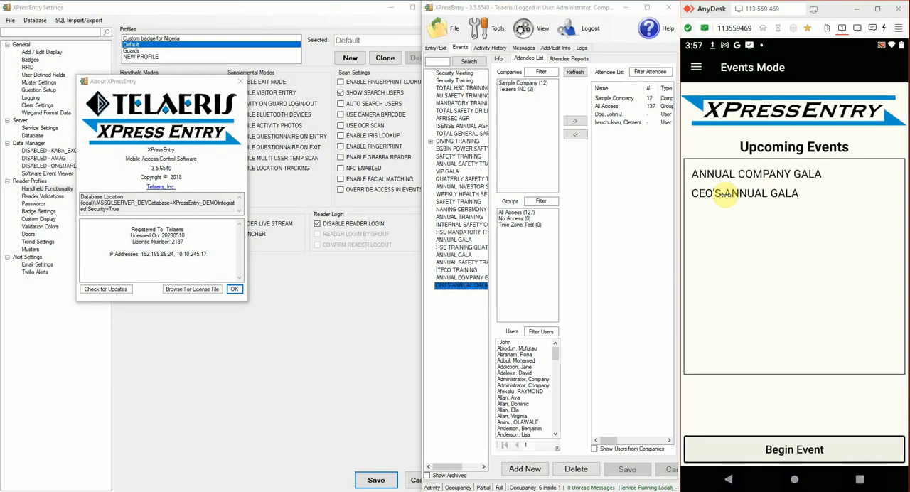
left_click(724, 193)
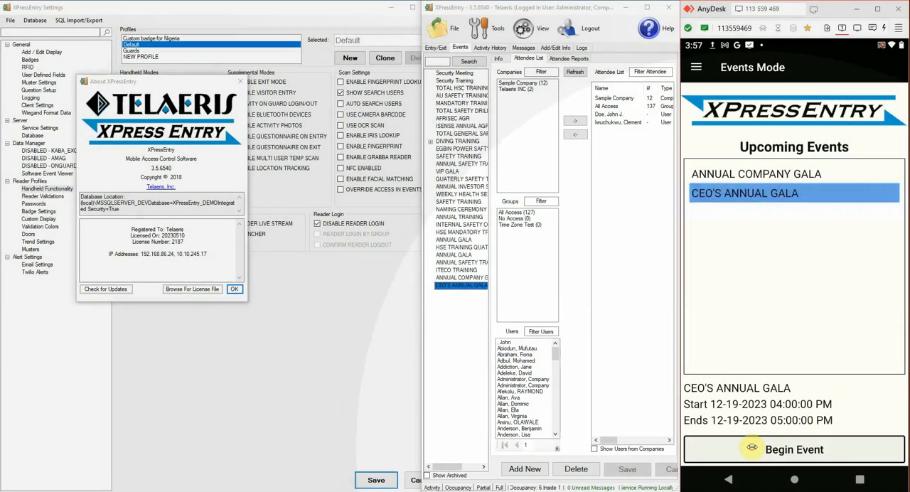
left_click(752, 447)
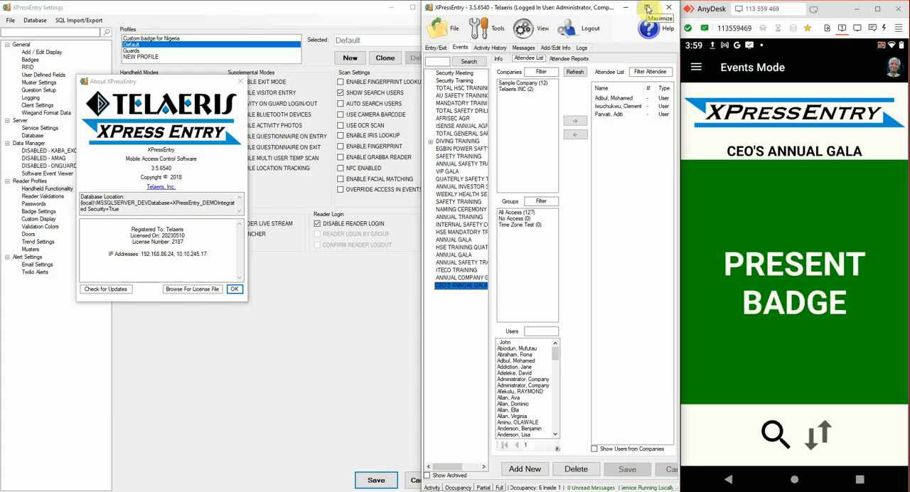
Step: Back in XPressEntry, enable Single Scan for the CEO'S ANNUAL GALA event, save it, and sync the handheld reader
left_click(240, 81)
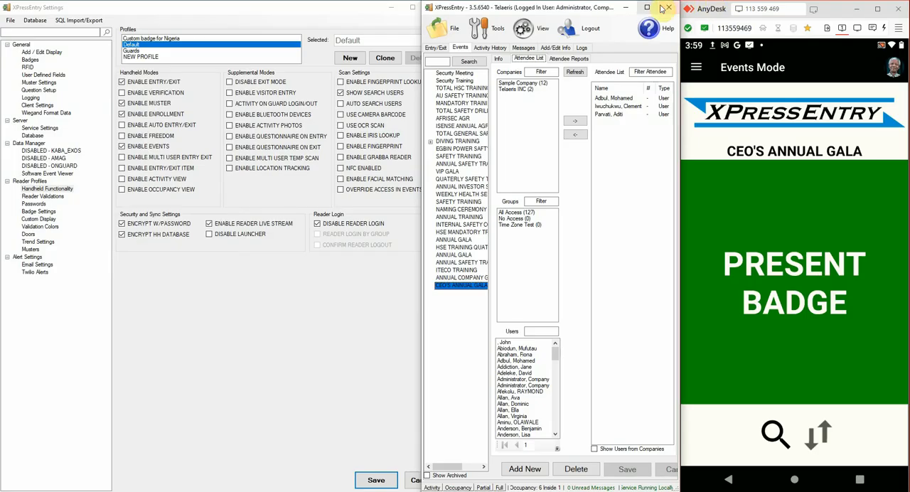
left_click(626, 8)
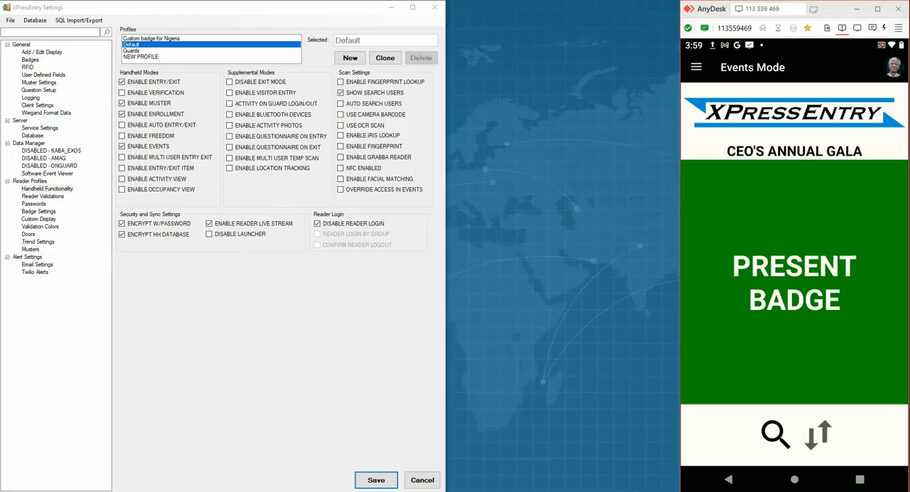
left_click(620, 491)
left_click(646, 9)
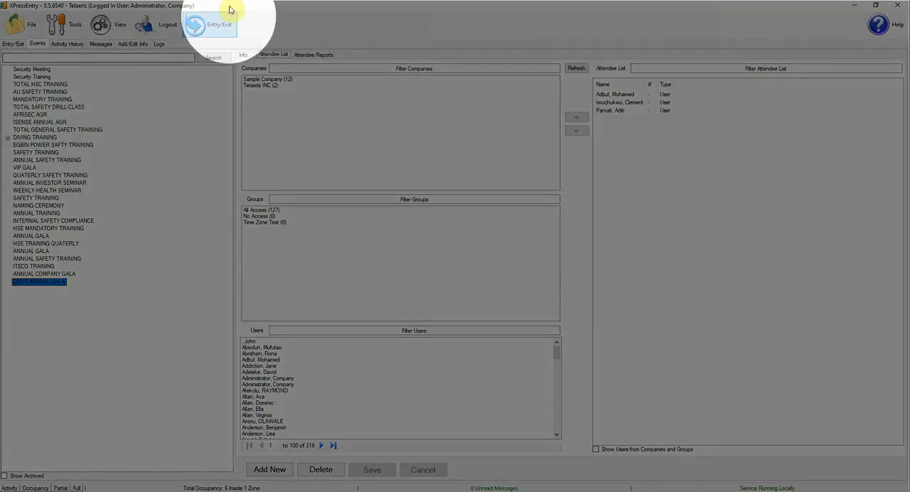
left_click(242, 55)
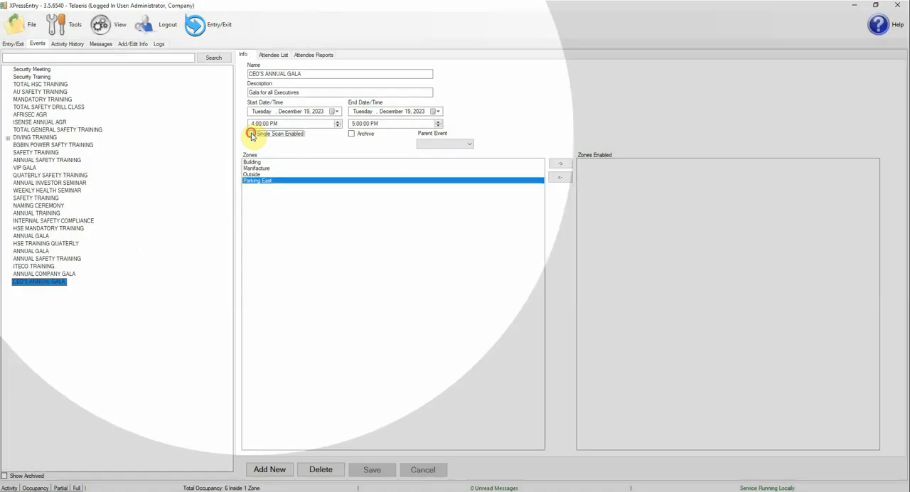
left_click(251, 135)
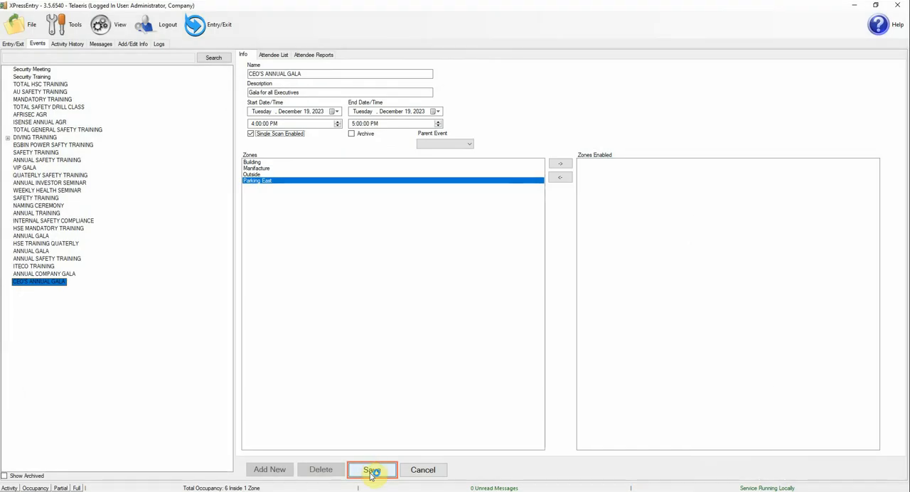
left_click(370, 470)
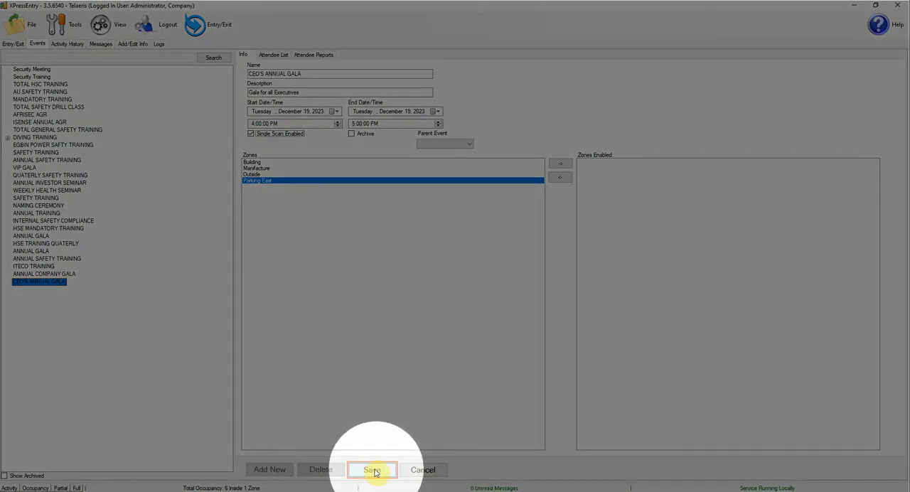
left_click(371, 471)
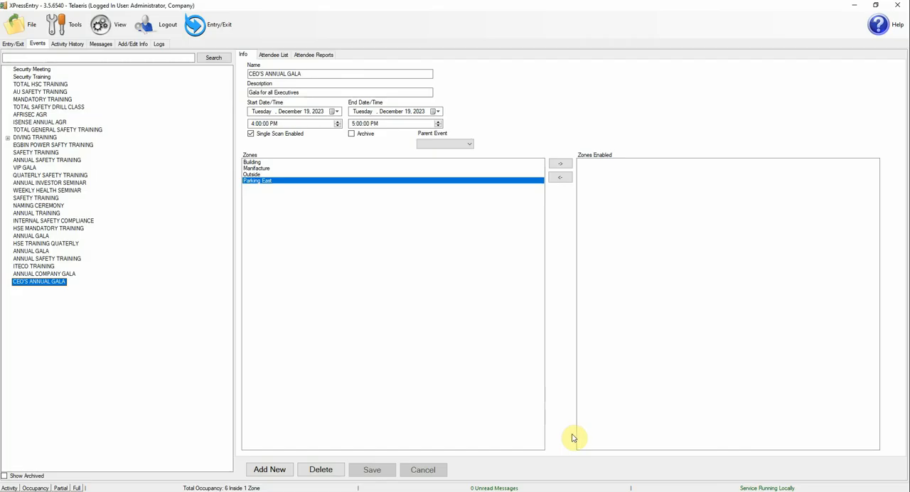
left_click(874, 5)
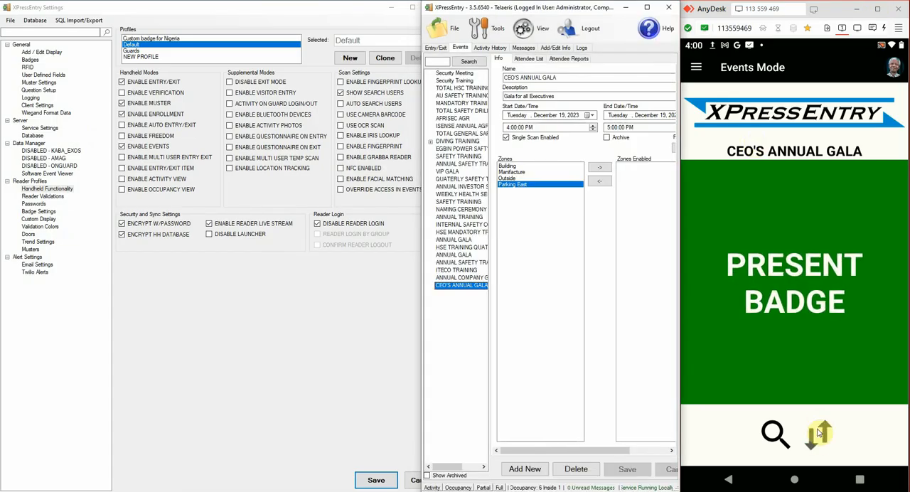
left_click(818, 437)
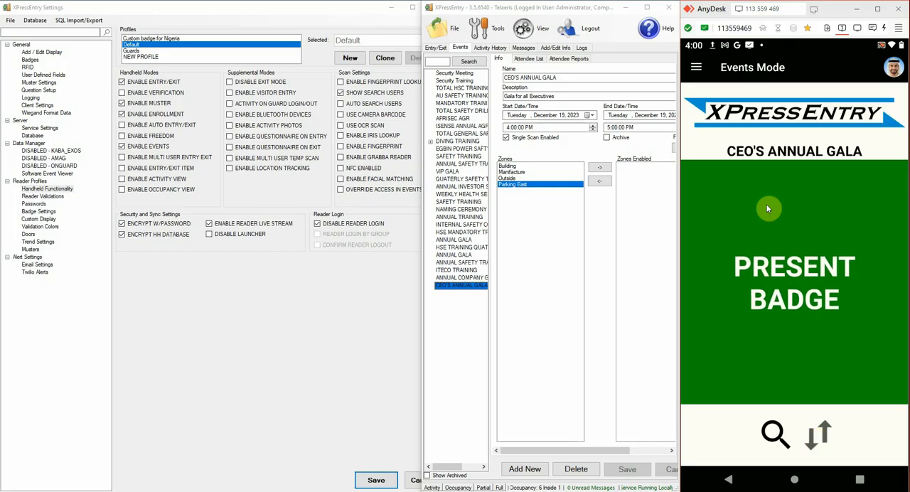
Step: Export the CEO'S ANNUAL GALA attendee report to the Documents folder as a CSV file named EVENTS
left_click(646, 8)
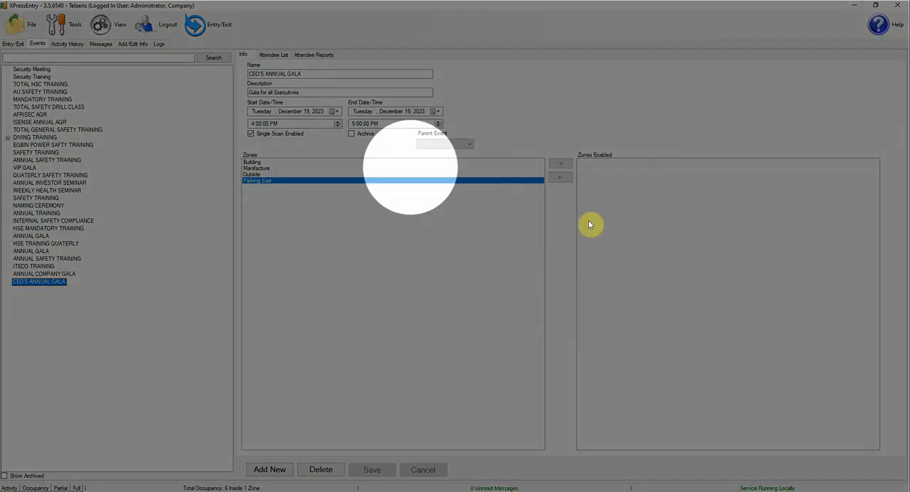
left_click(312, 56)
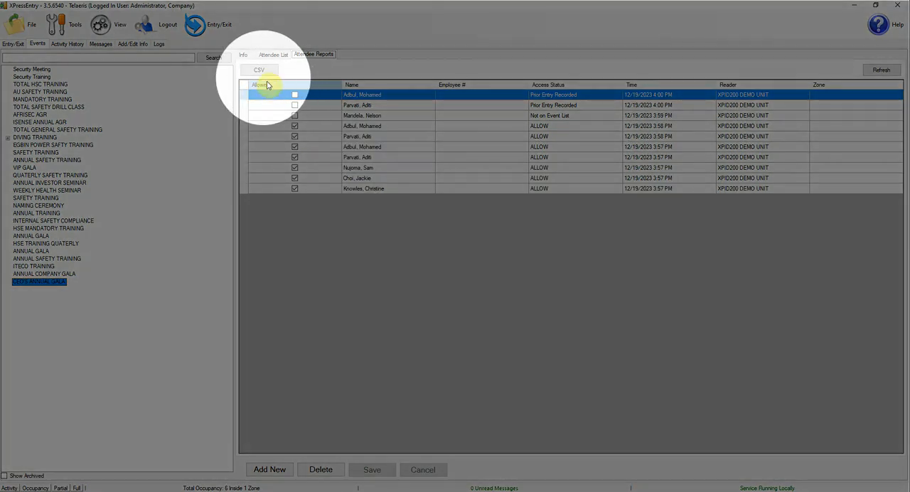
left_click(258, 70)
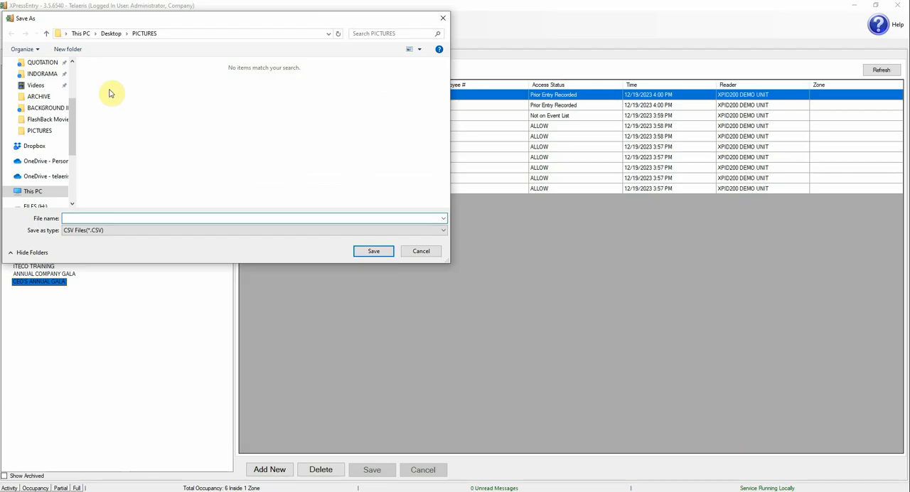
left_click(73, 74)
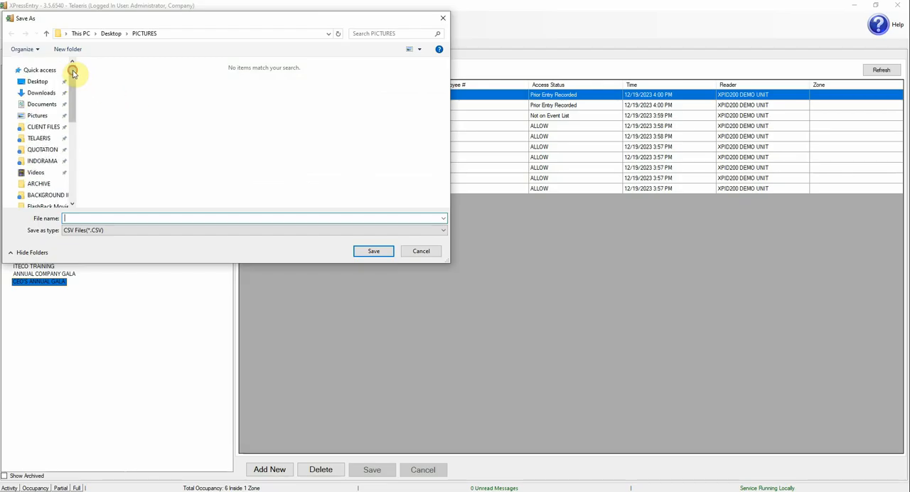
left_click(37, 81)
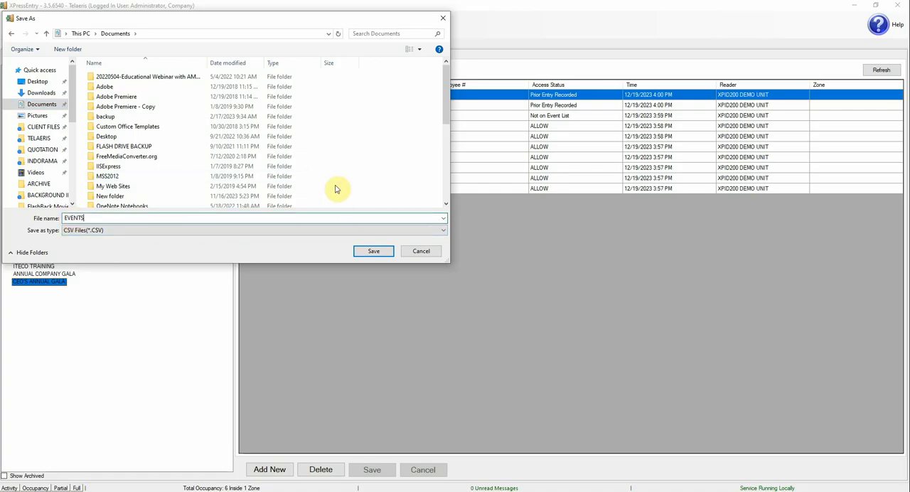
left_click(374, 254)
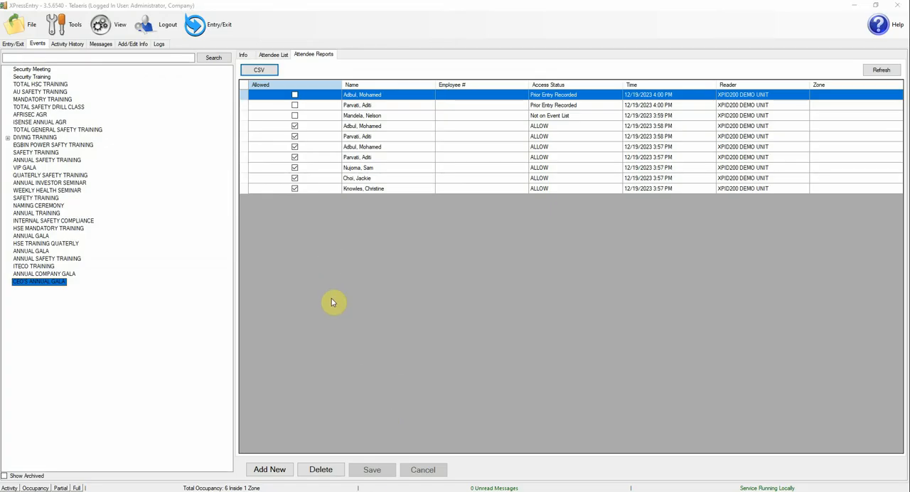
Step: Open EVENTS.CSV from the Documents folder in Excel, review it with the Time and Access Status columns widened, and close it without saving
key("super+e")
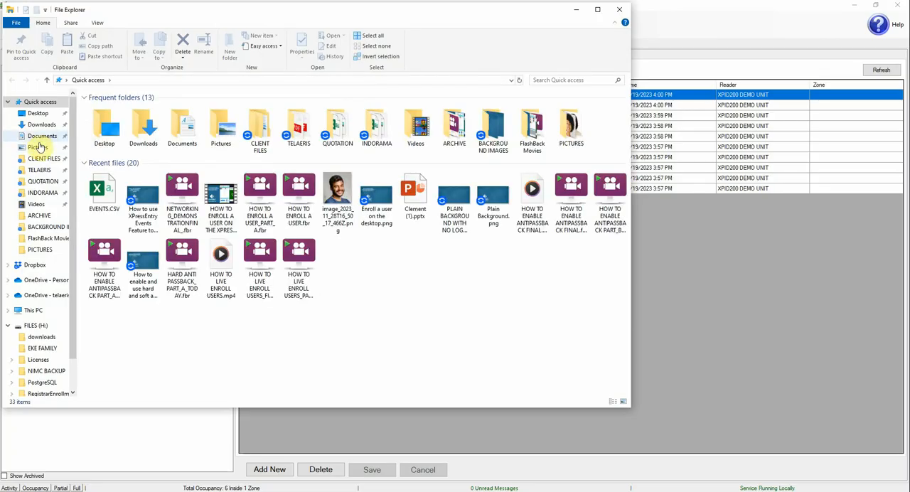
left_click(37, 137)
left_click(112, 122)
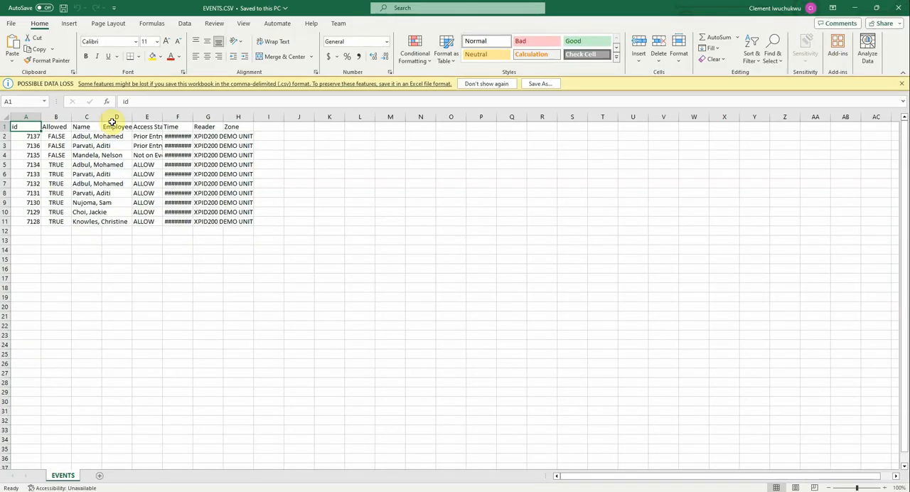
double_click(193, 117)
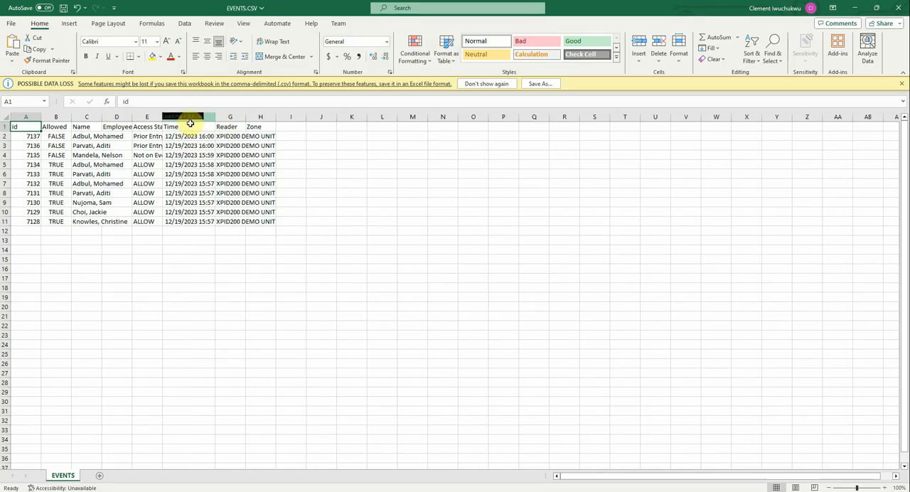
double_click(162, 117)
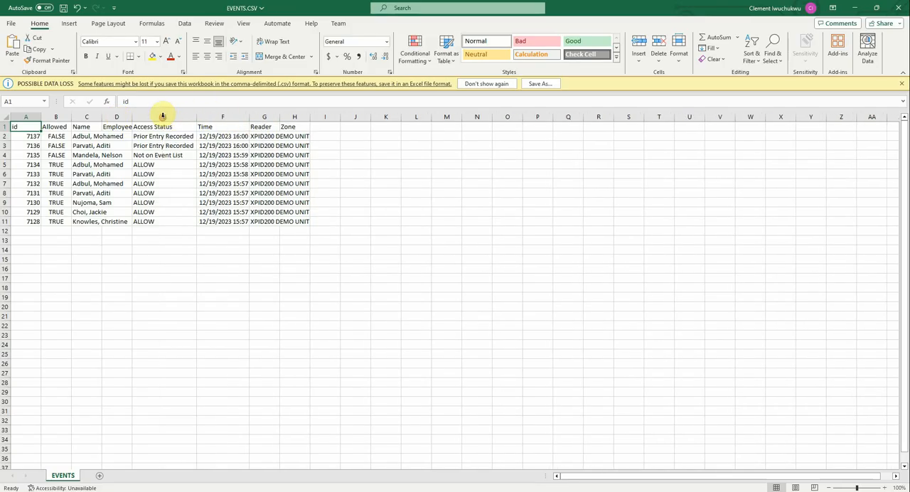
left_click(900, 8)
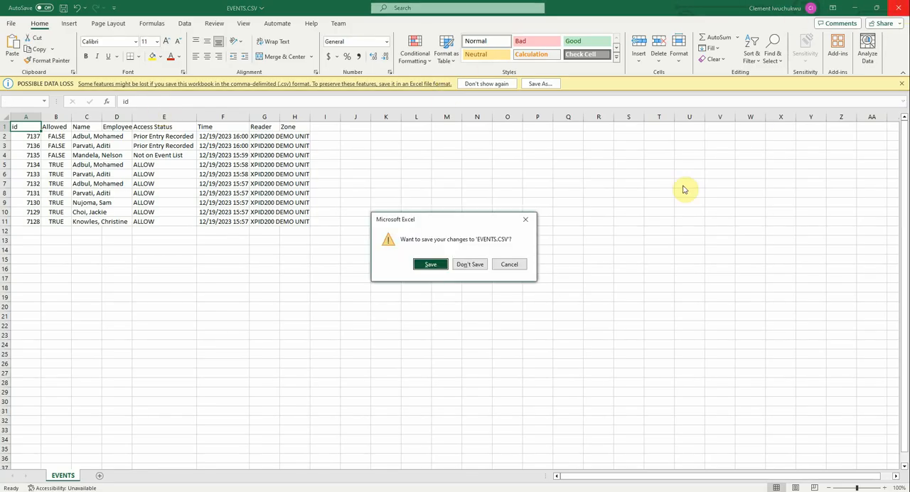
left_click(470, 264)
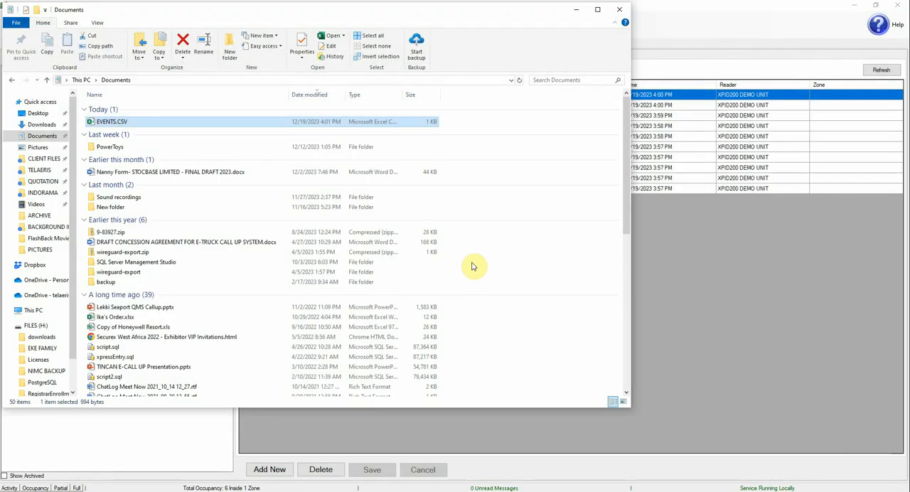
Step: Return to XPressEntry and view the attendee report of the Security Training event
left_click(580, 11)
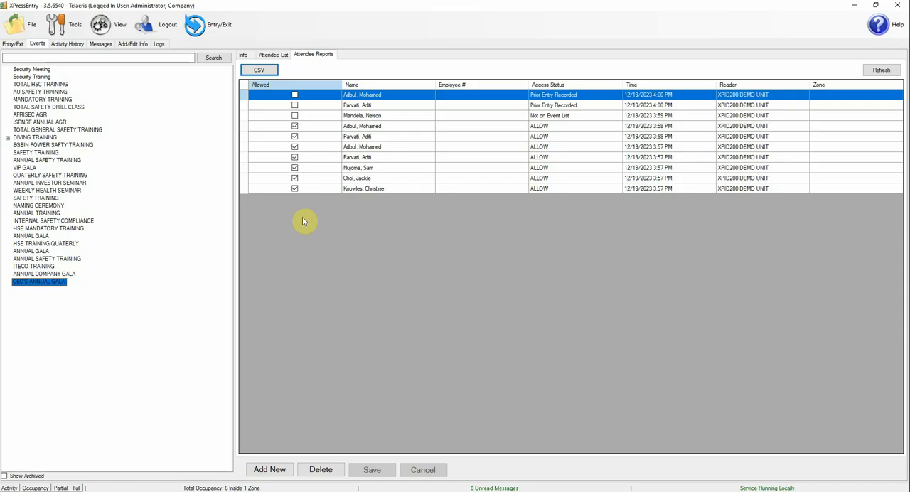
left_click(41, 77)
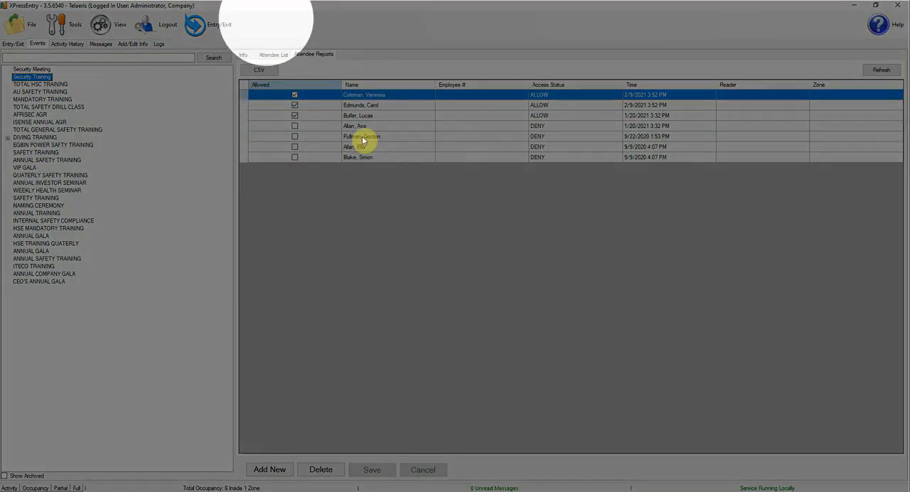
Step: Mark the Security Meeting event as archived and save it
left_click(244, 55)
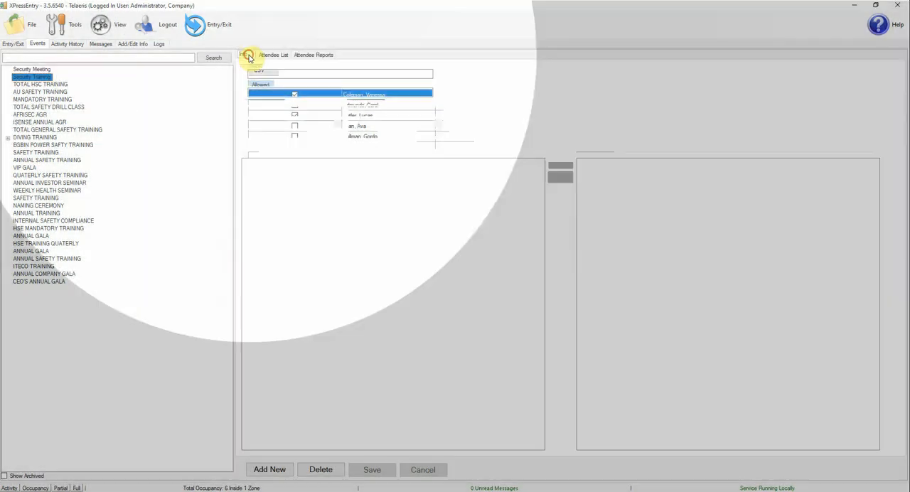
left_click(34, 70)
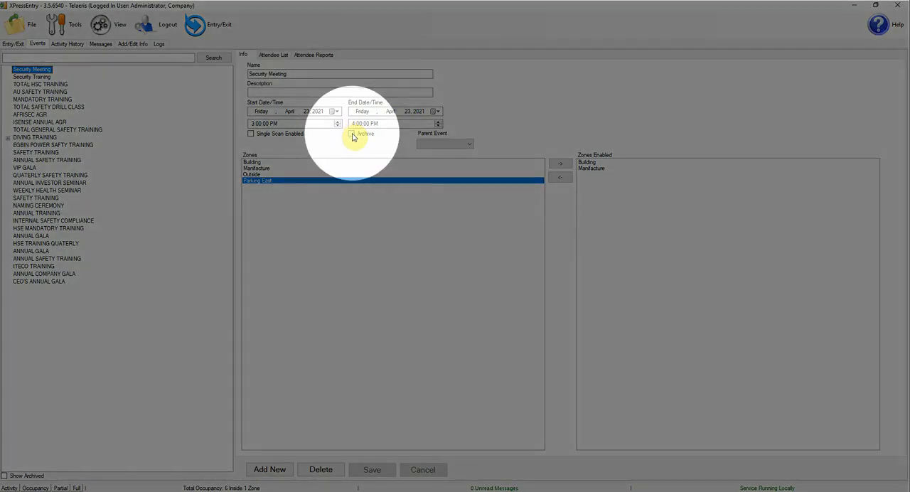
left_click(351, 135)
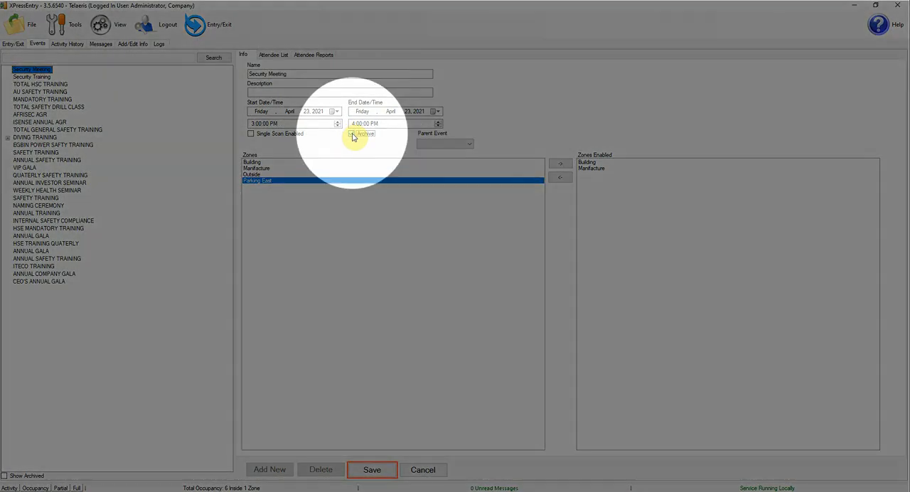
left_click(376, 470)
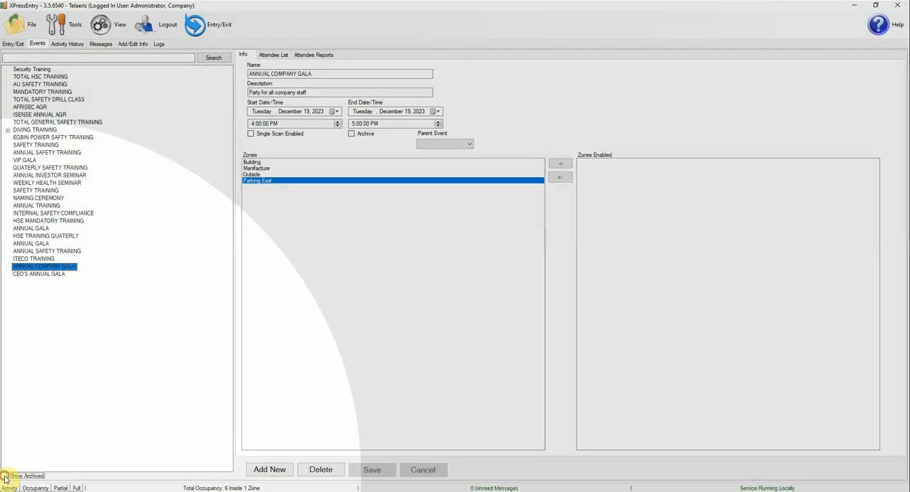
Step: Show the archived events, view the Security Meeting event's info, and hide the archived events again
left_click(4, 475)
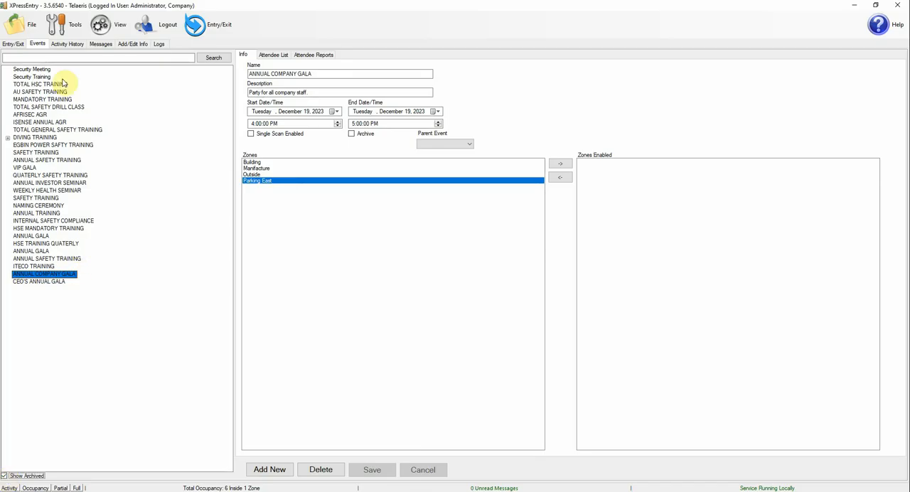
left_click(41, 69)
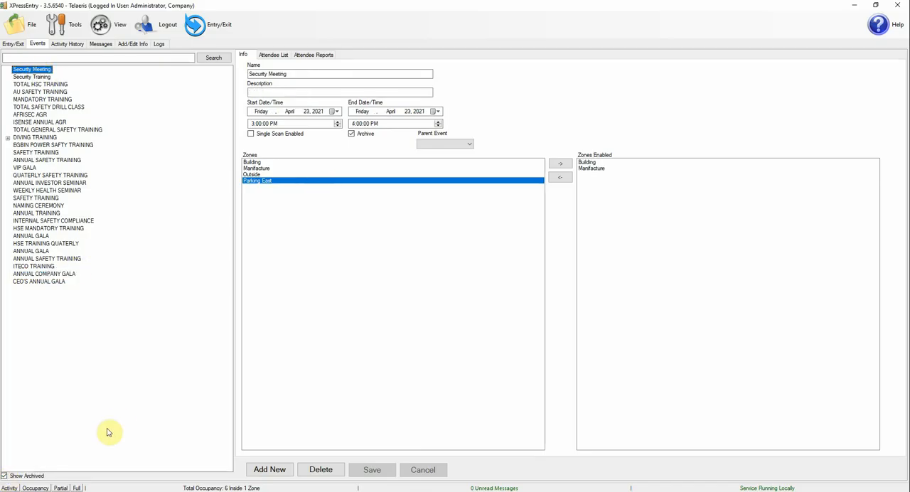
left_click(4, 476)
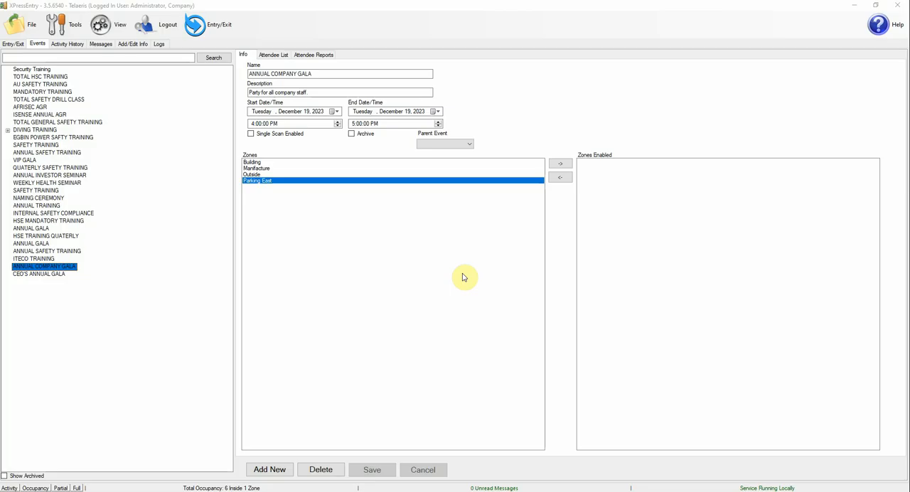
Step: Add and save two new events named HSE 2 and HSE 3, keeping the default dates and times
left_click(45, 221)
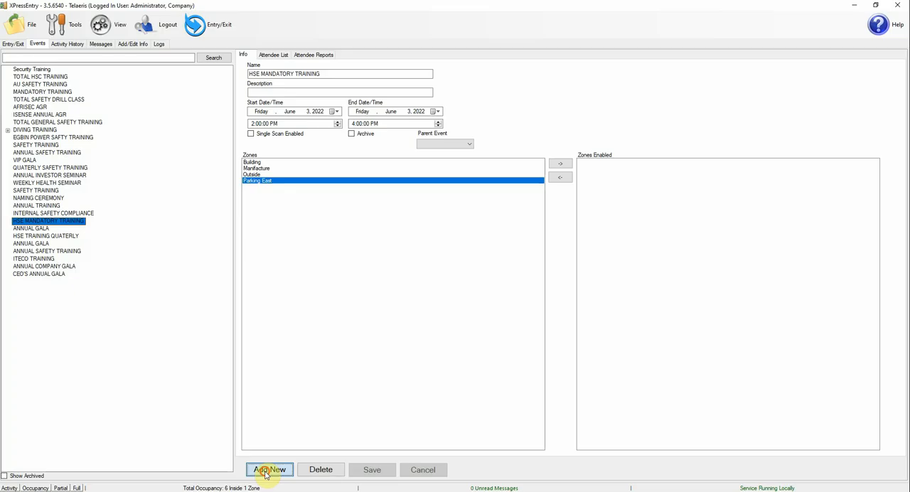
left_click(269, 470)
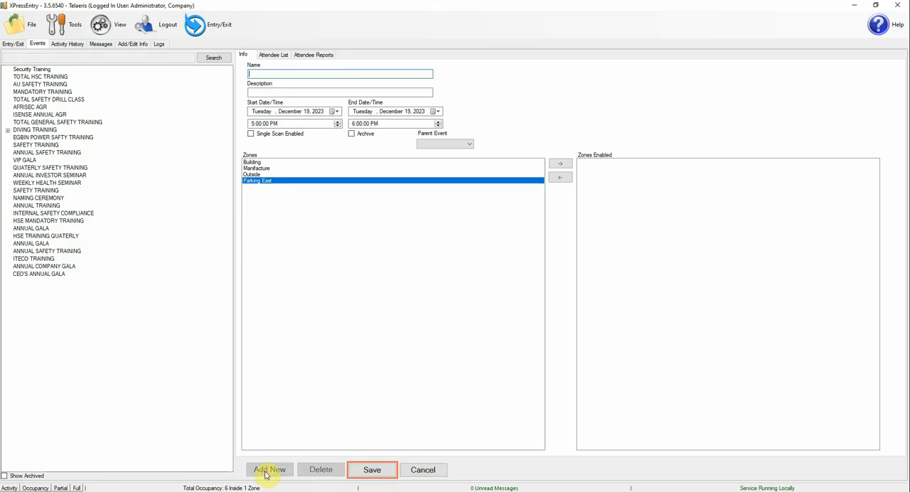
type("HSE 2")
left_click(381, 471)
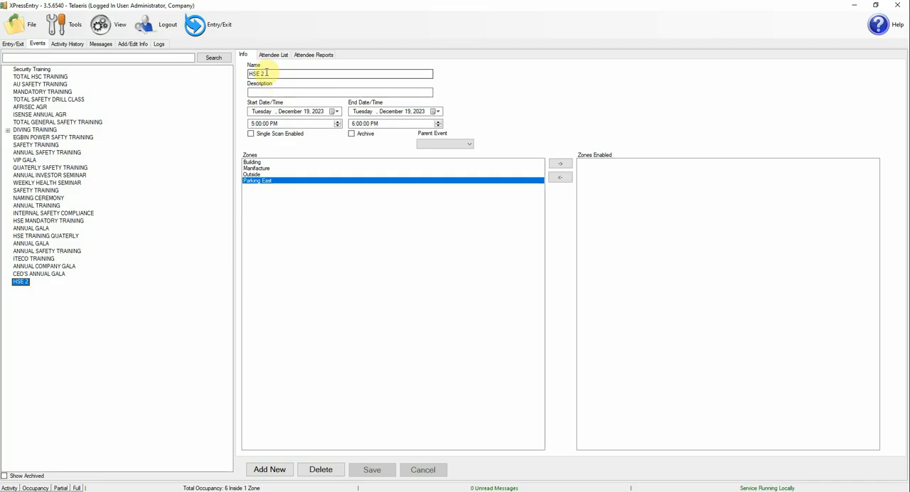
left_click(273, 469)
type("H")
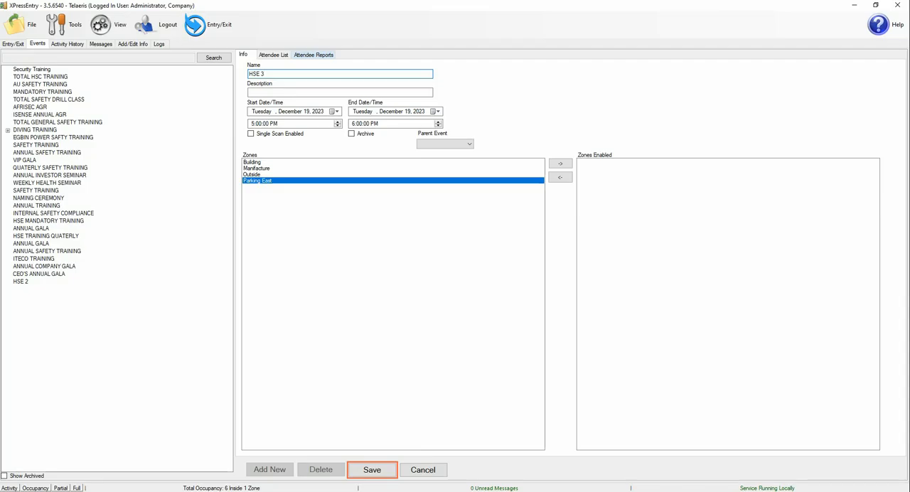
left_click(372, 470)
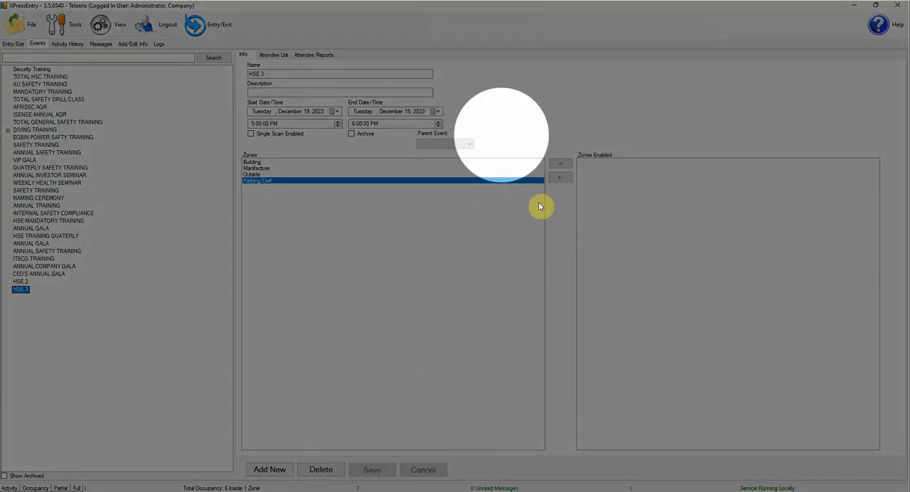
Step: Set HSE MANDATORY TRAINING as the parent event of HSE 3 and save it
left_click(464, 144)
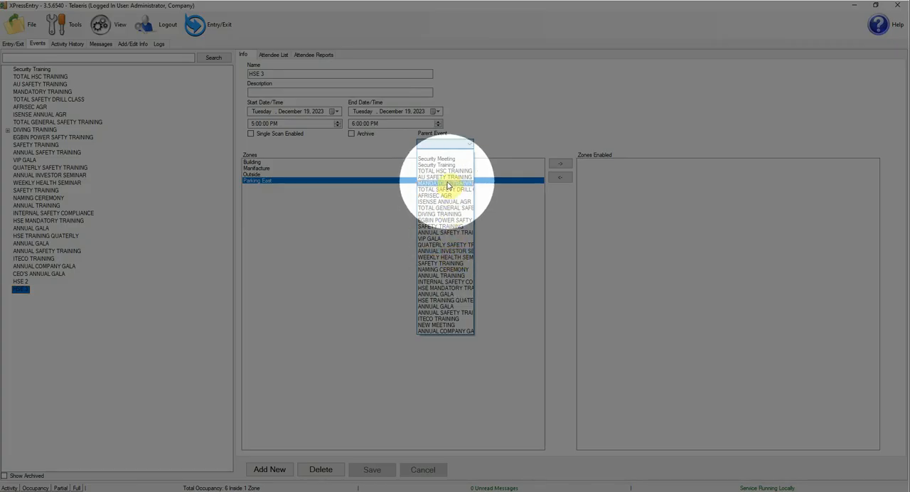
left_click(441, 287)
left_click(372, 472)
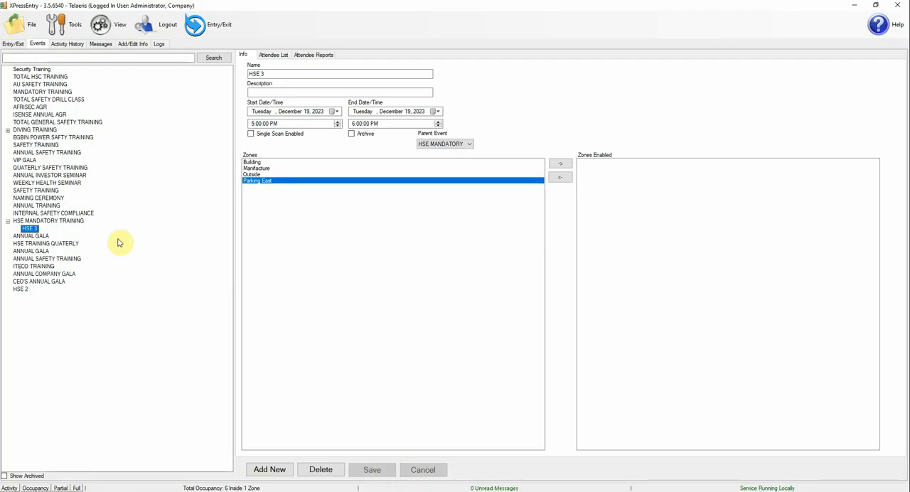
Step: Make HSE 2 a sub-event of HSE MANDATORY TRAINING, save it, and select the parent event
left_click(21, 289)
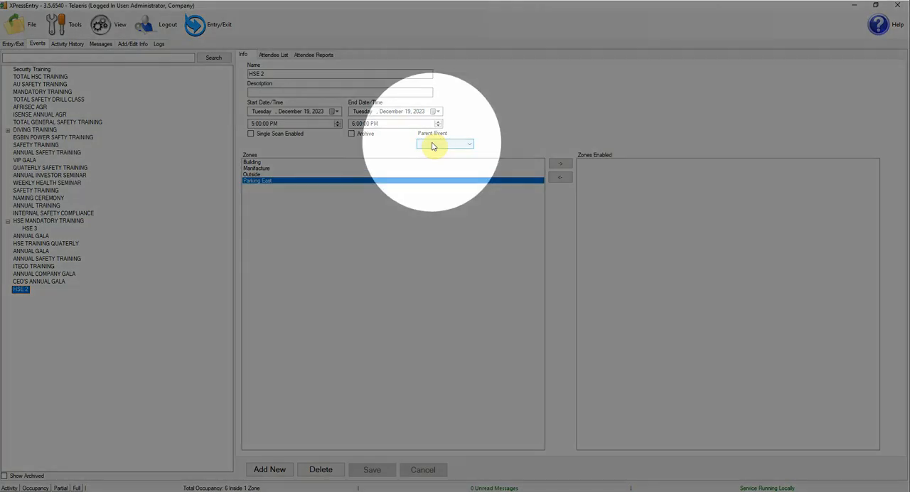
left_click(433, 146)
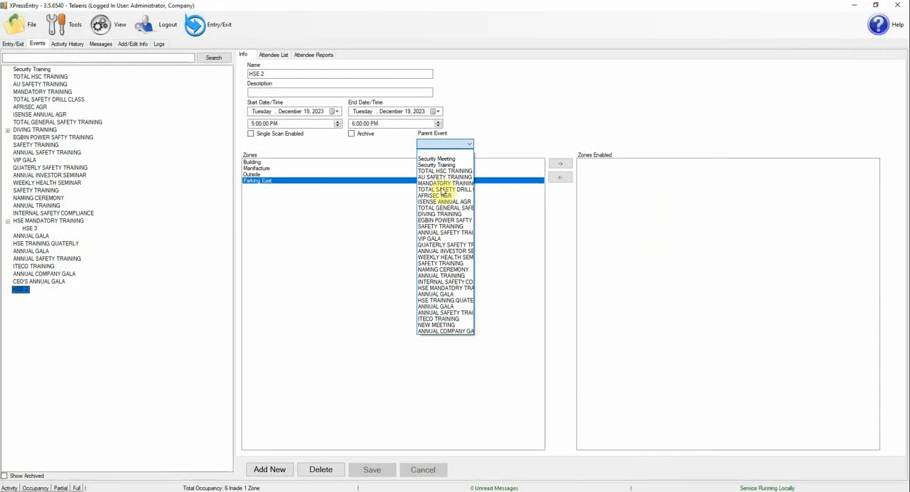
left_click(442, 288)
left_click(369, 470)
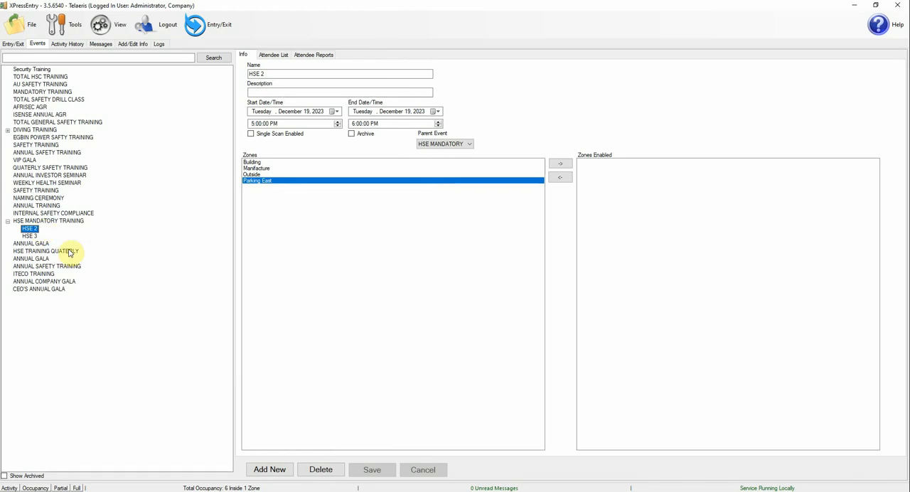
left_click(39, 222)
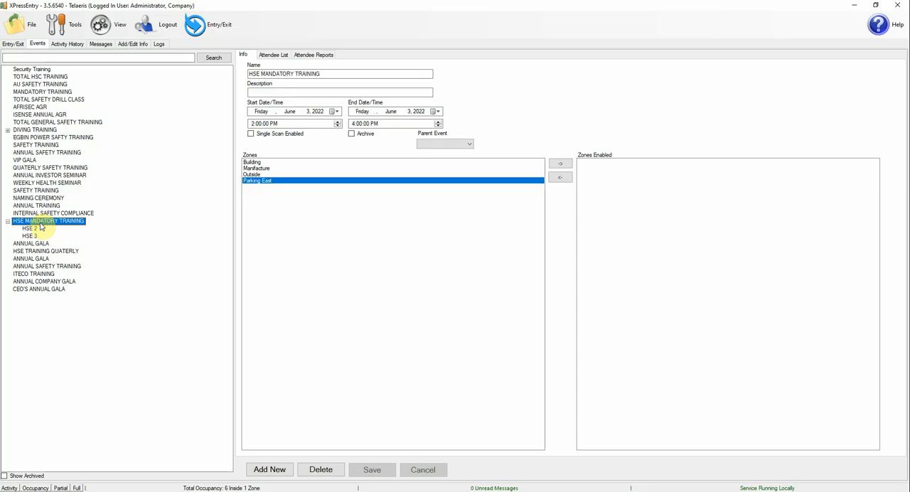